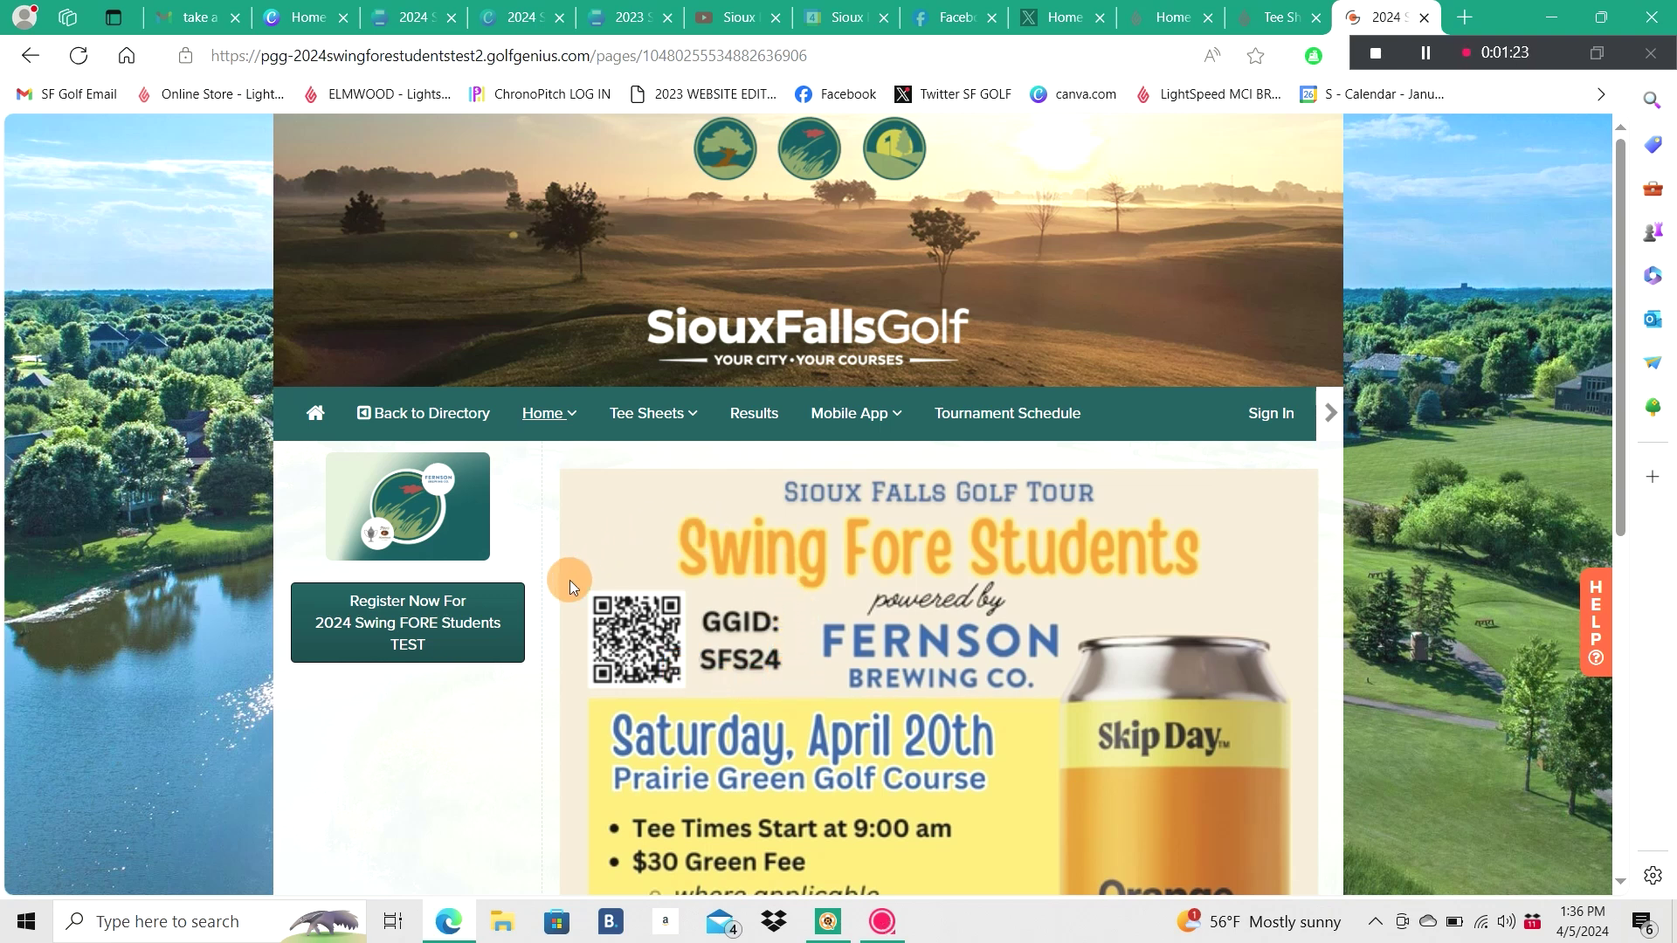
Begin 2024 Swing FORE Students registration by signing in with the event's GGID.
{"action": "left_click", "coordinate": [437, 640]}
{"action": "left_click", "coordinate": [1271, 423]}
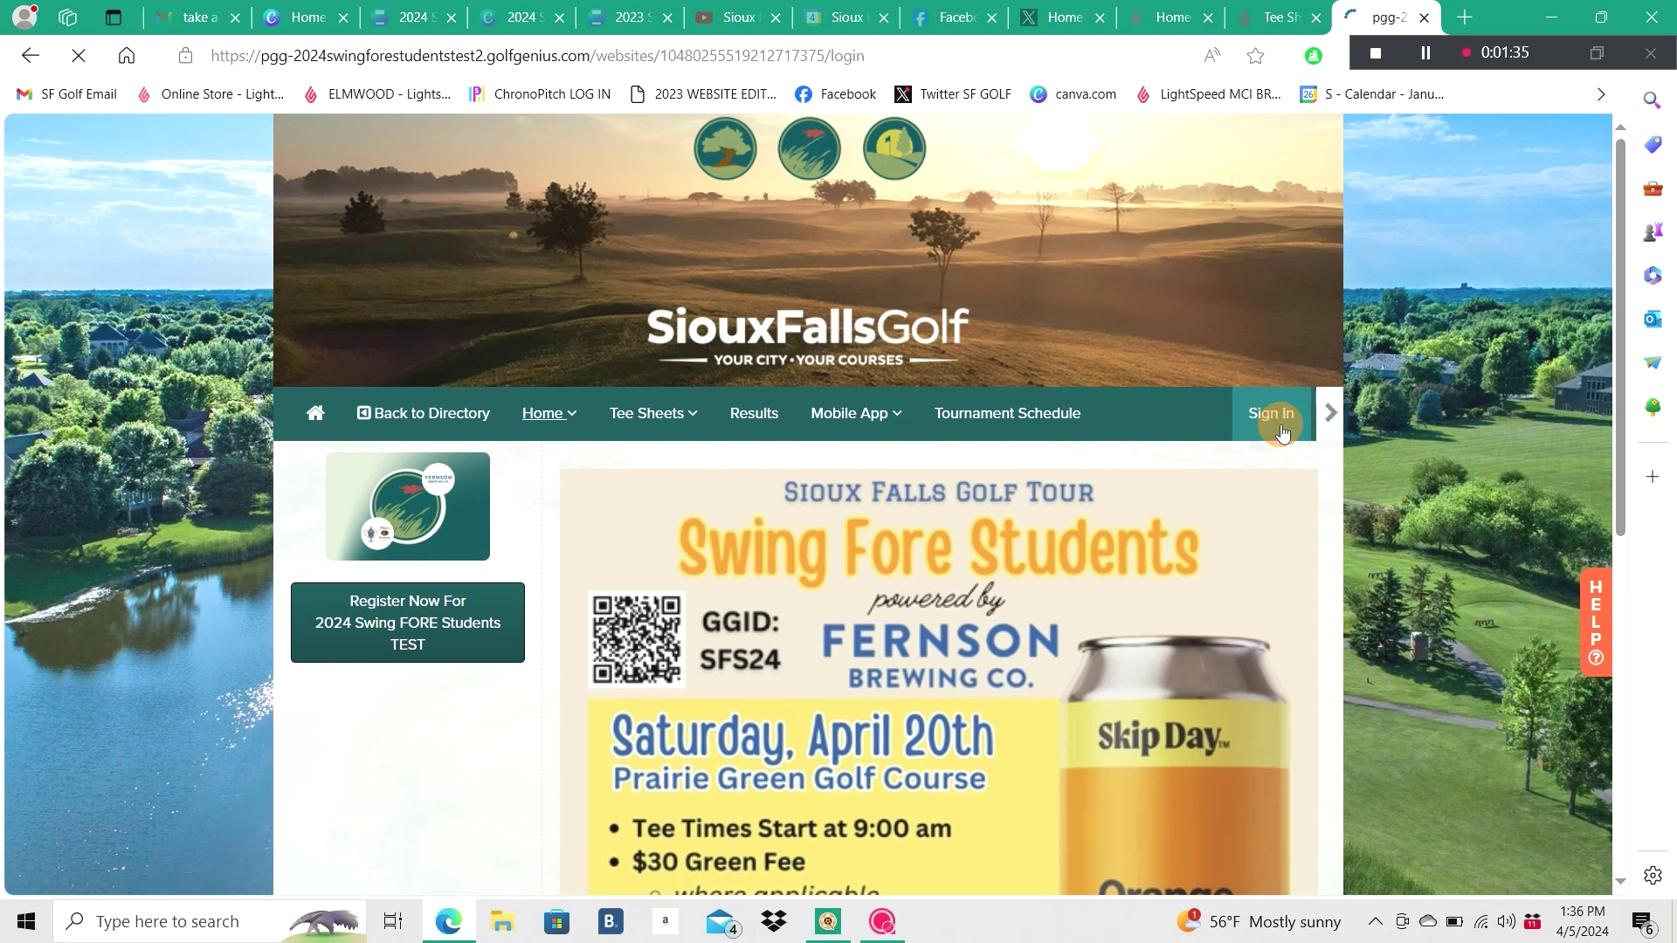
{"action": "left_click", "coordinate": [841, 622]}
{"action": "type", "text": "SFST24"}
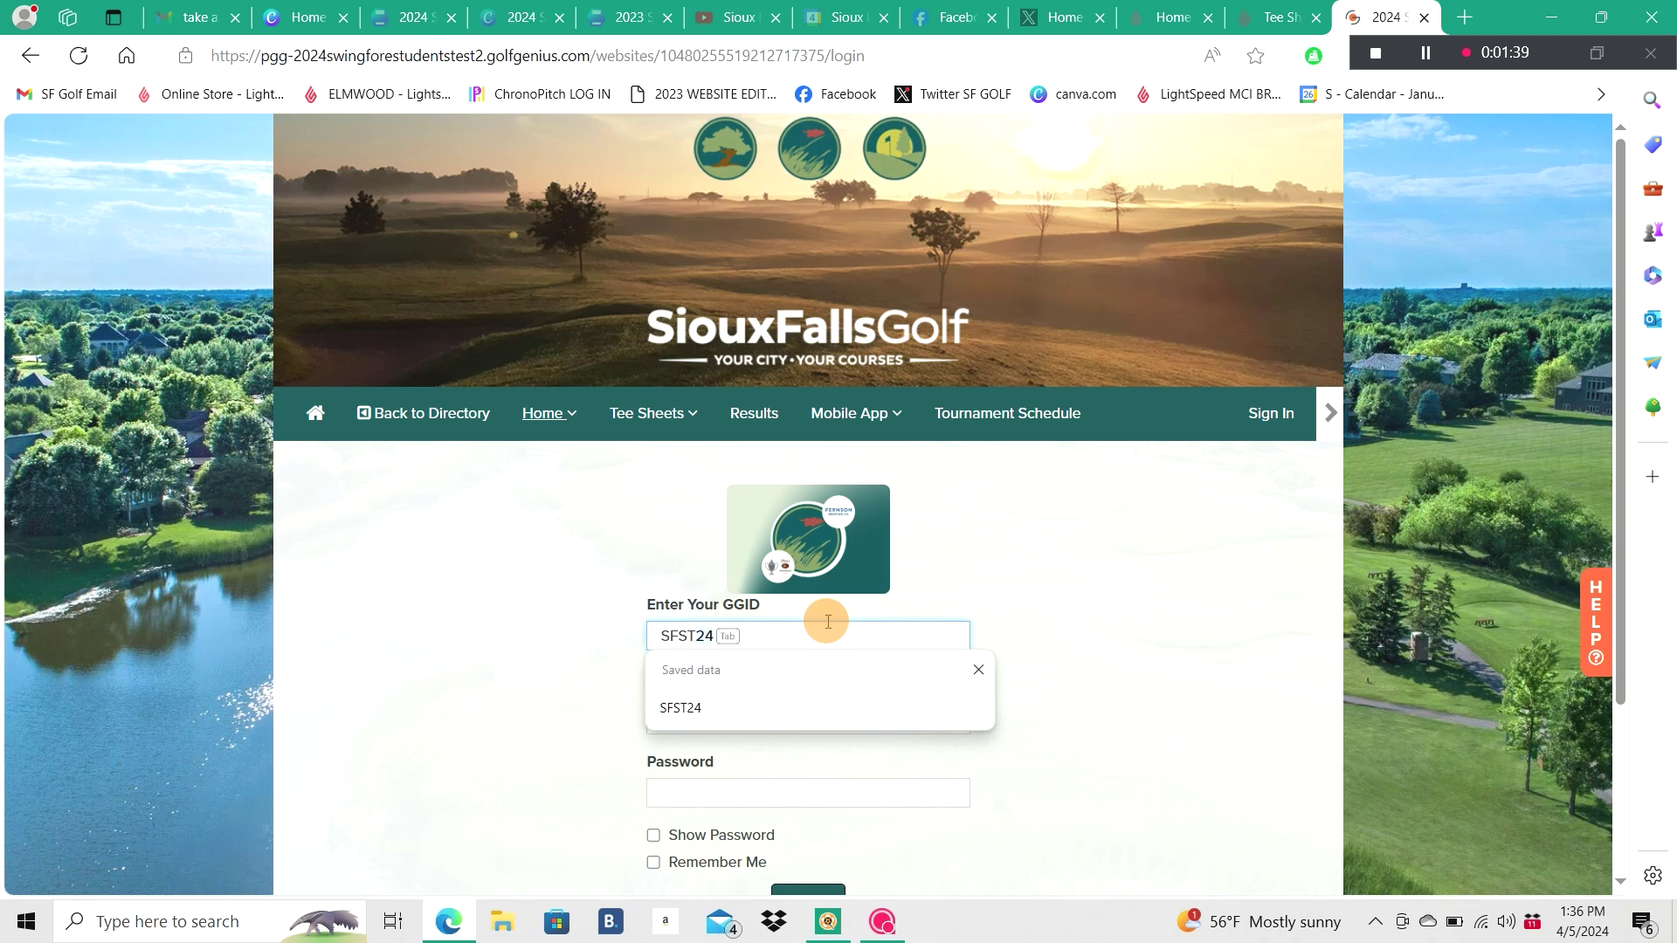
{"action": "key", "text": "Escape"}
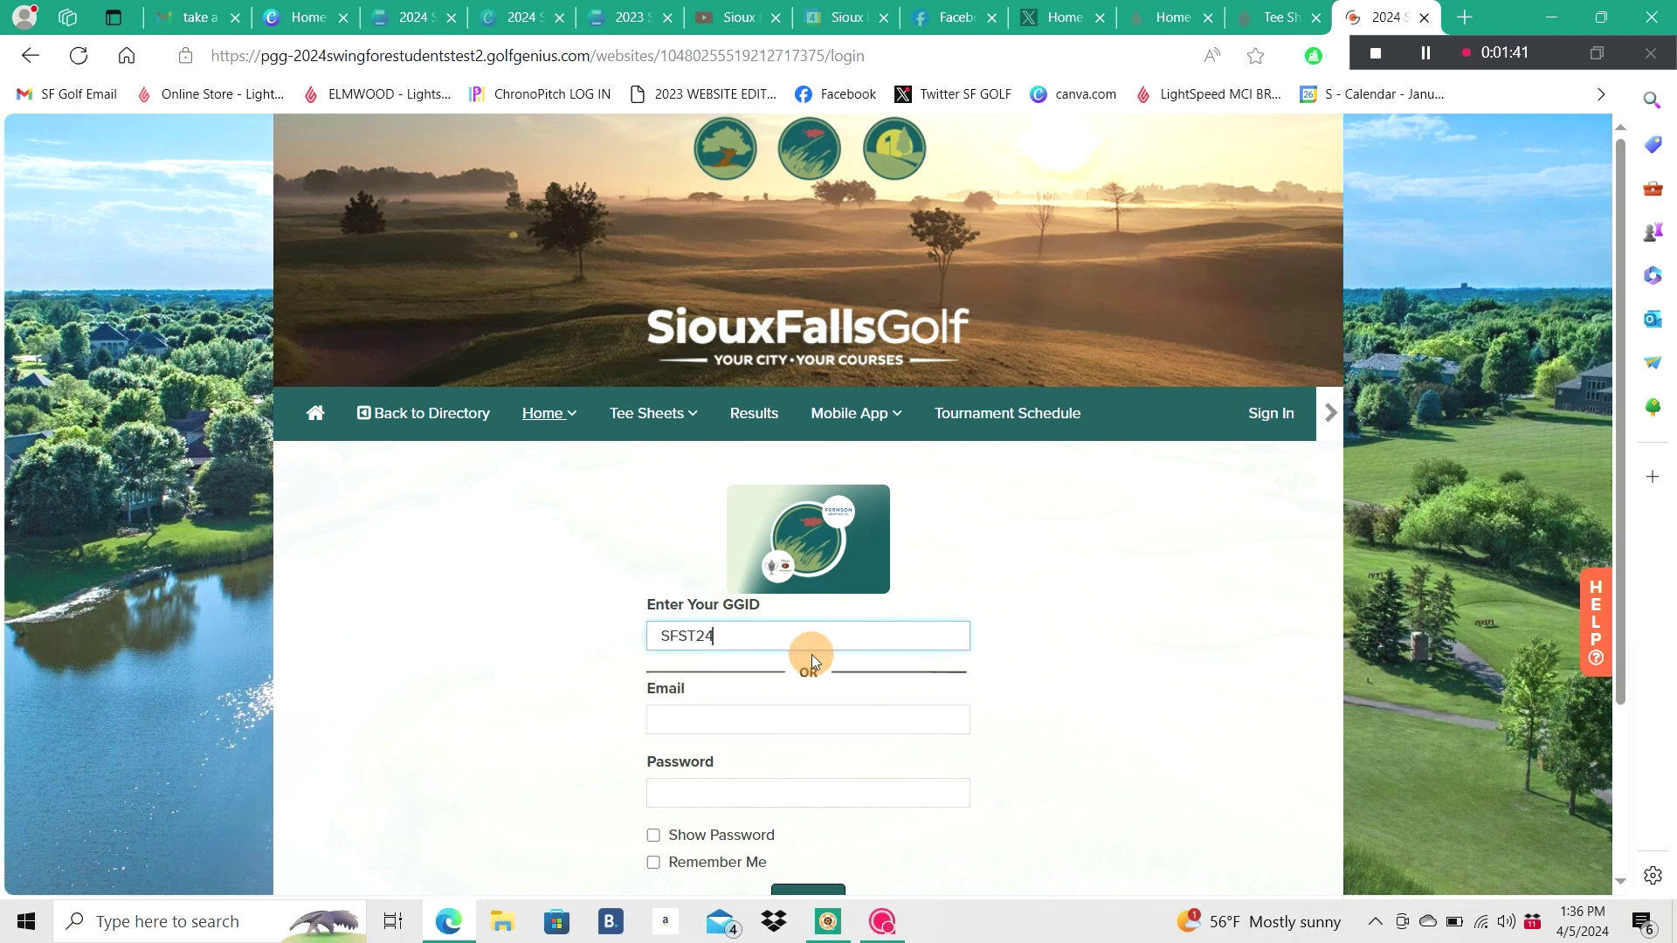
{"action": "scroll", "coordinate": [811, 653], "scroll_direction": "down", "scroll_amount": 2}
{"action": "left_click", "coordinate": [811, 784]}
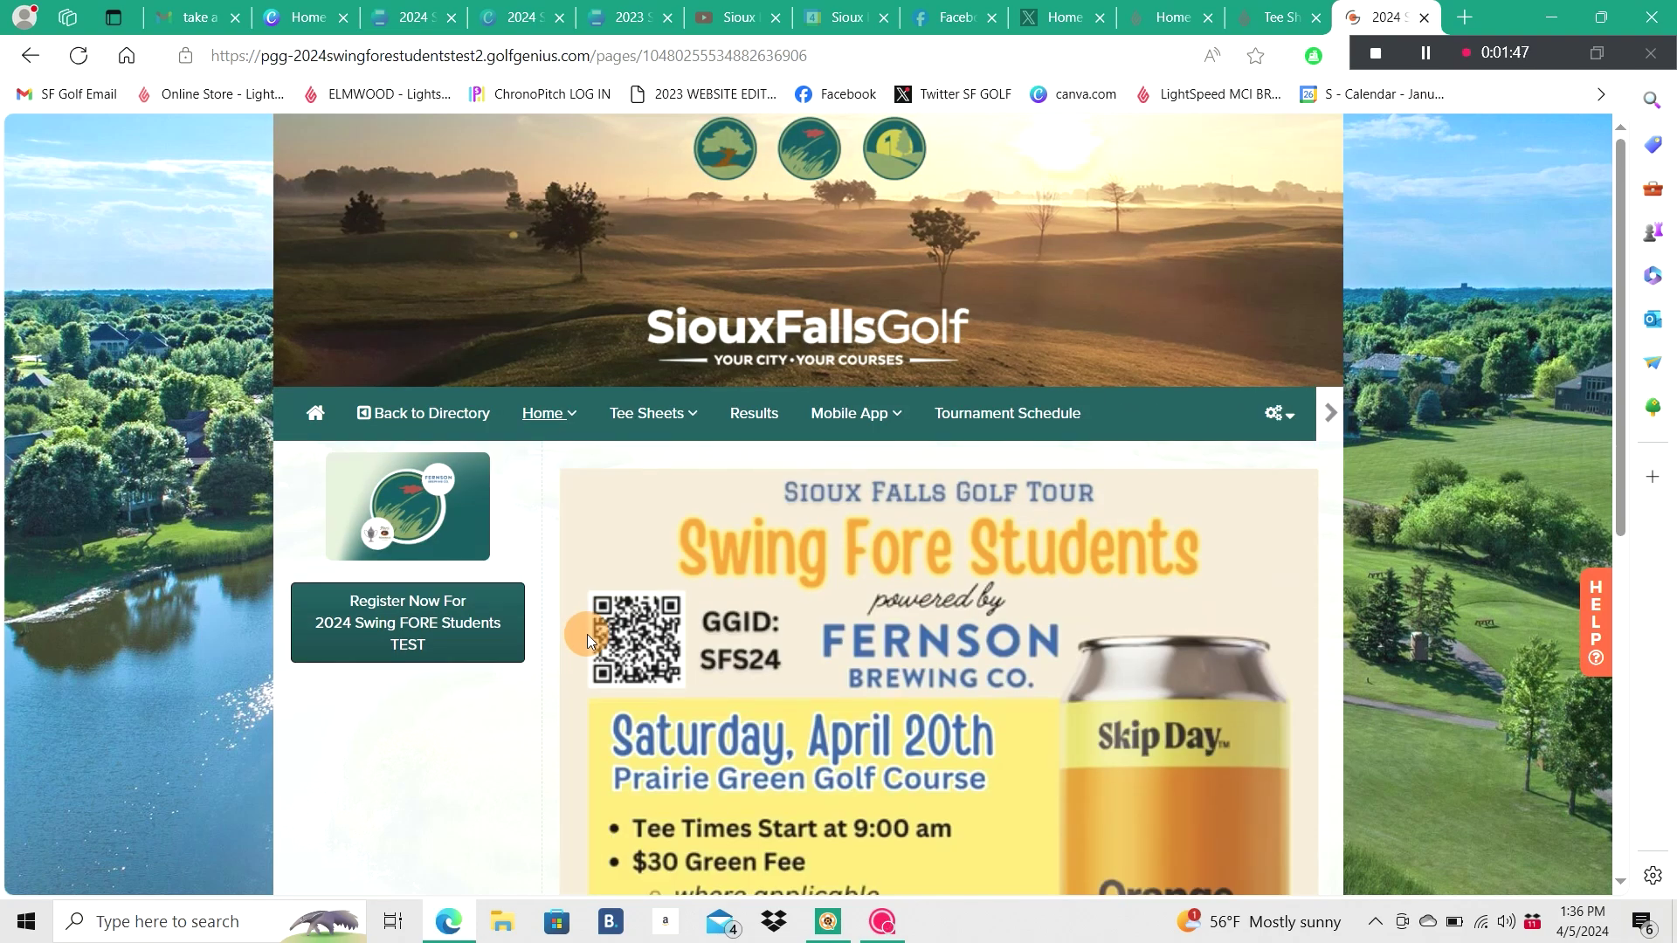
Start a new registration and pick the first student, found by surname, as registrant.
{"action": "left_click", "coordinate": [441, 636]}
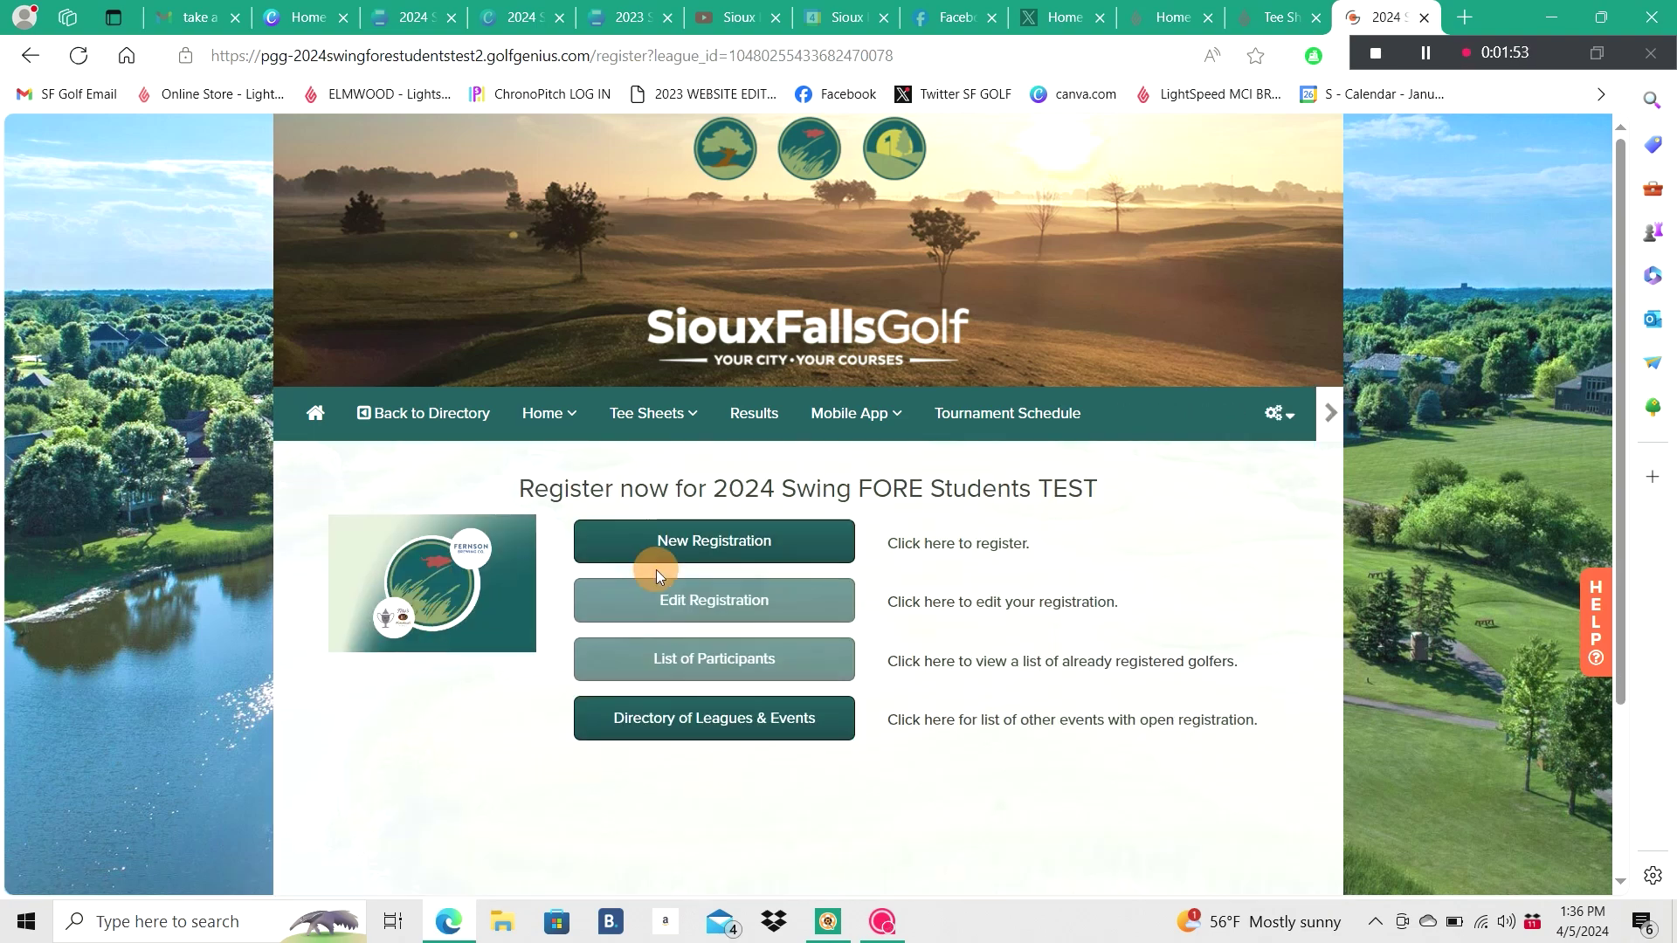
{"action": "left_click", "coordinate": [719, 544]}
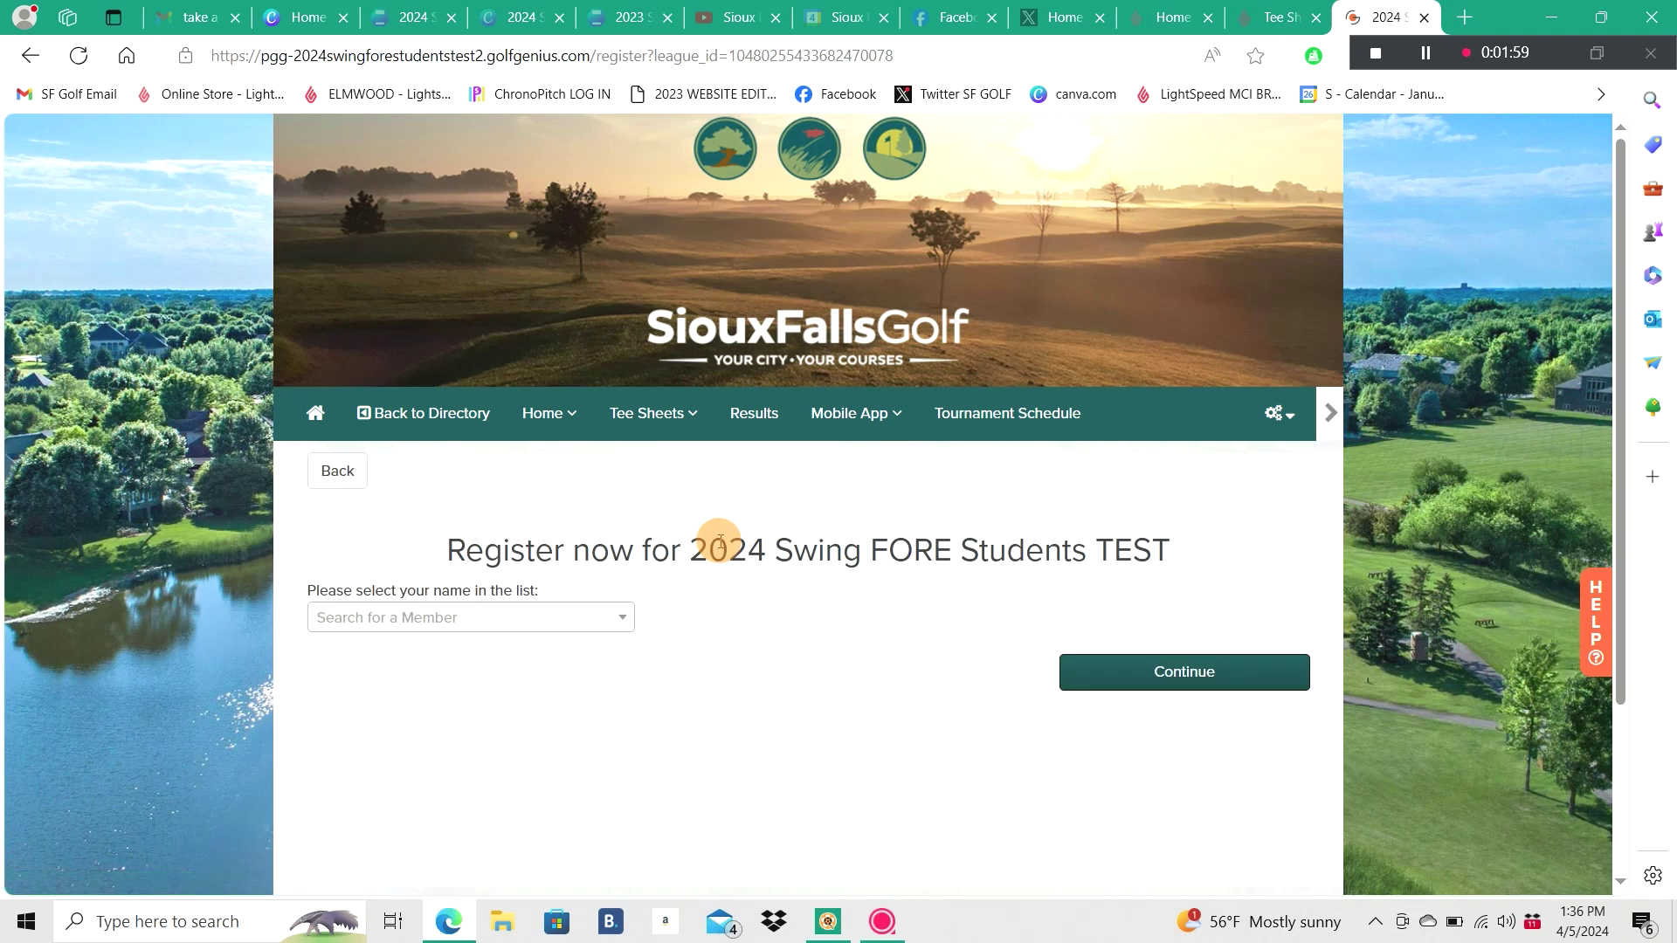
{"action": "left_click", "coordinate": [597, 622]}
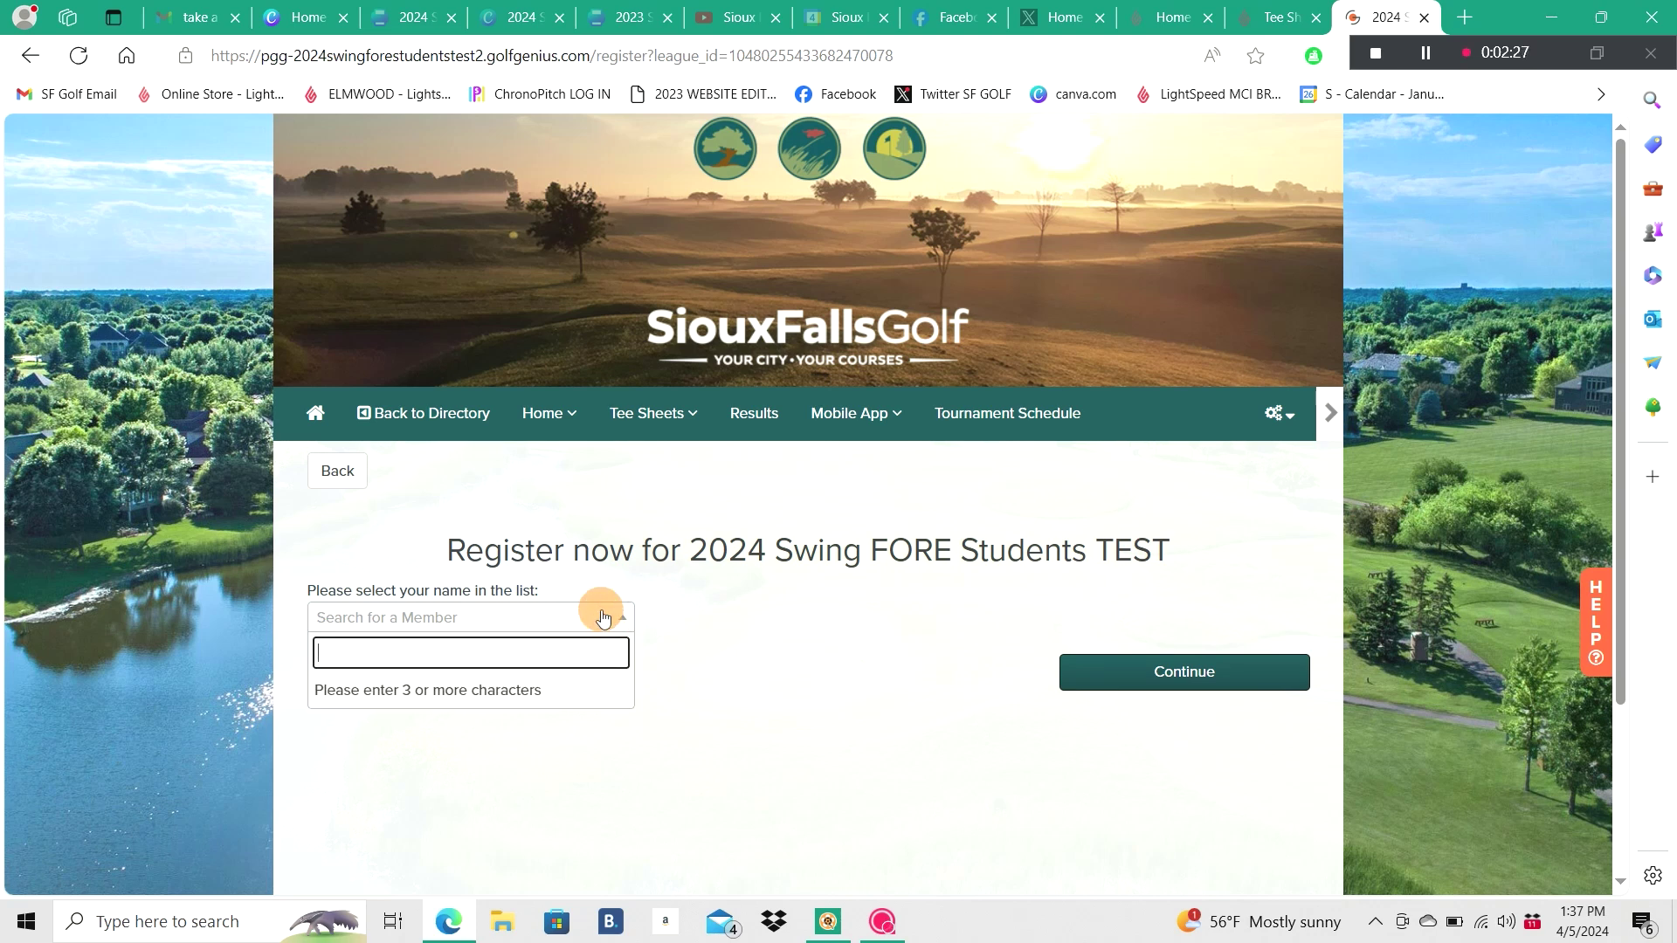
{"action": "type", "text": "lane"}
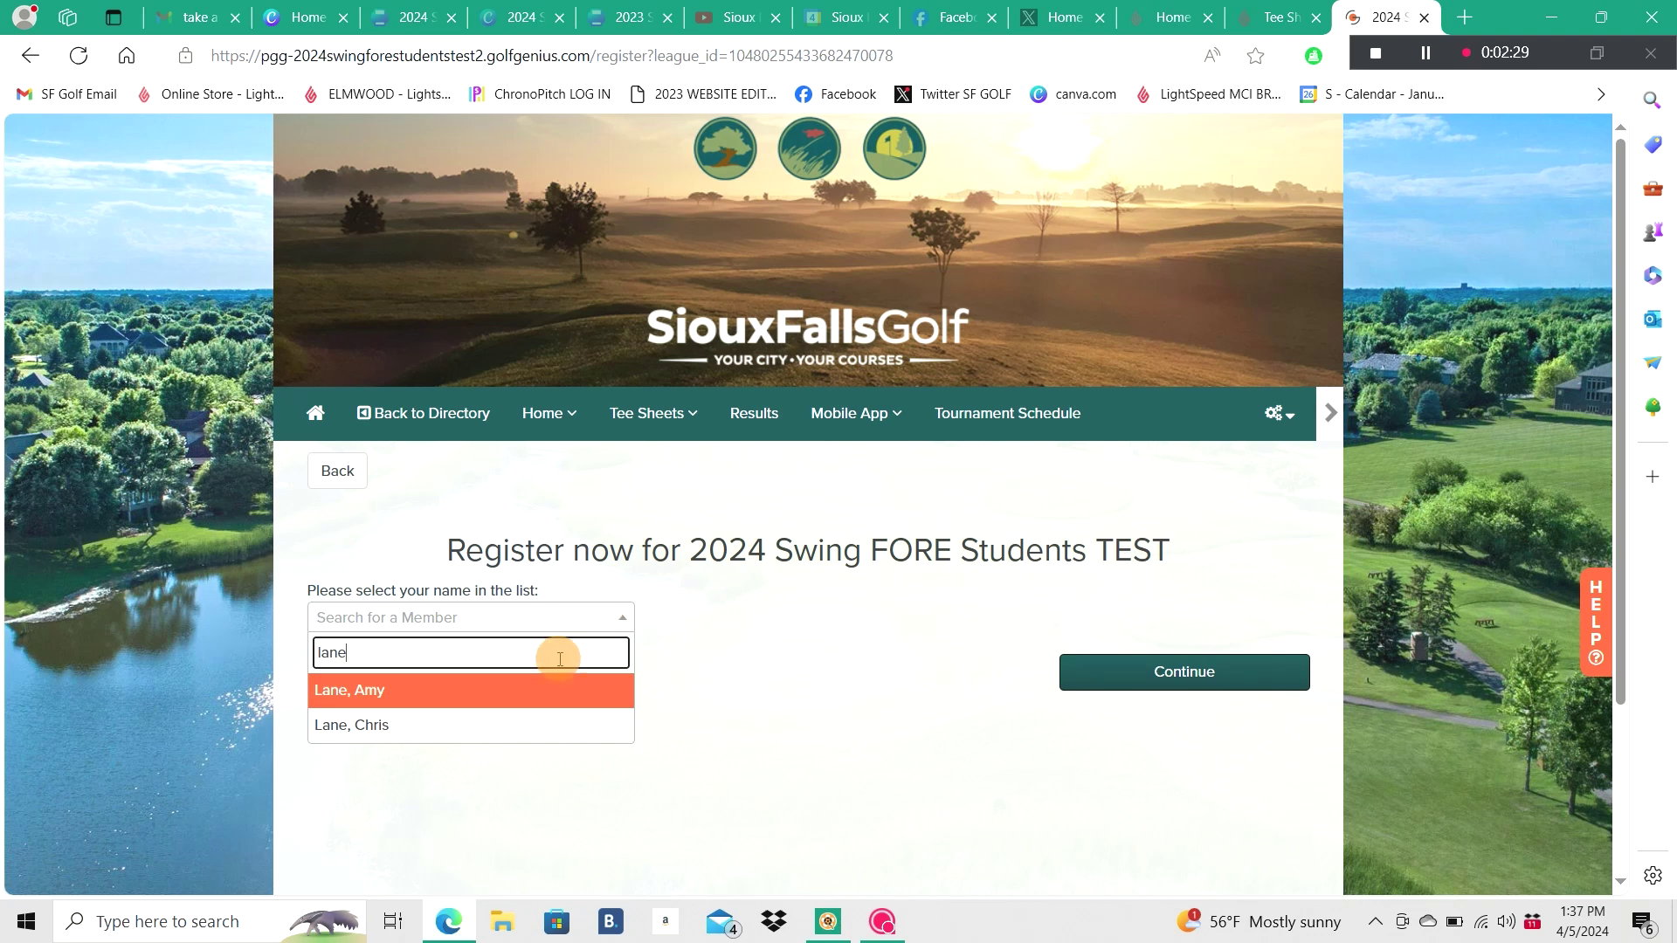
{"action": "left_click", "coordinate": [515, 725]}
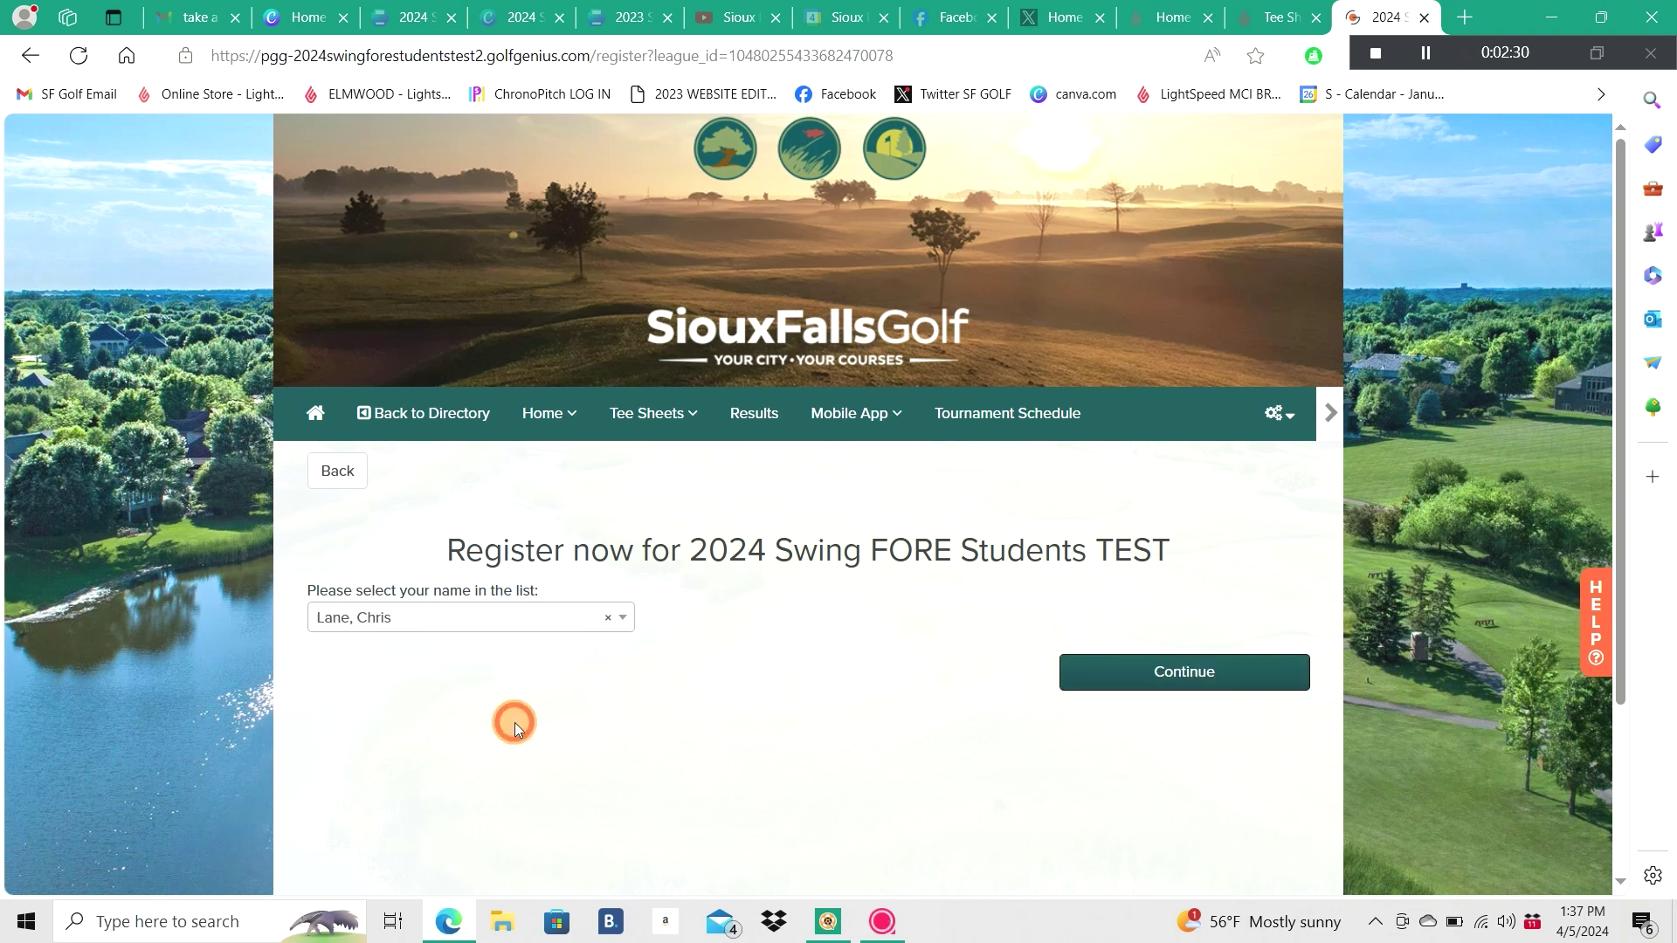
{"action": "left_click", "coordinate": [1122, 680]}
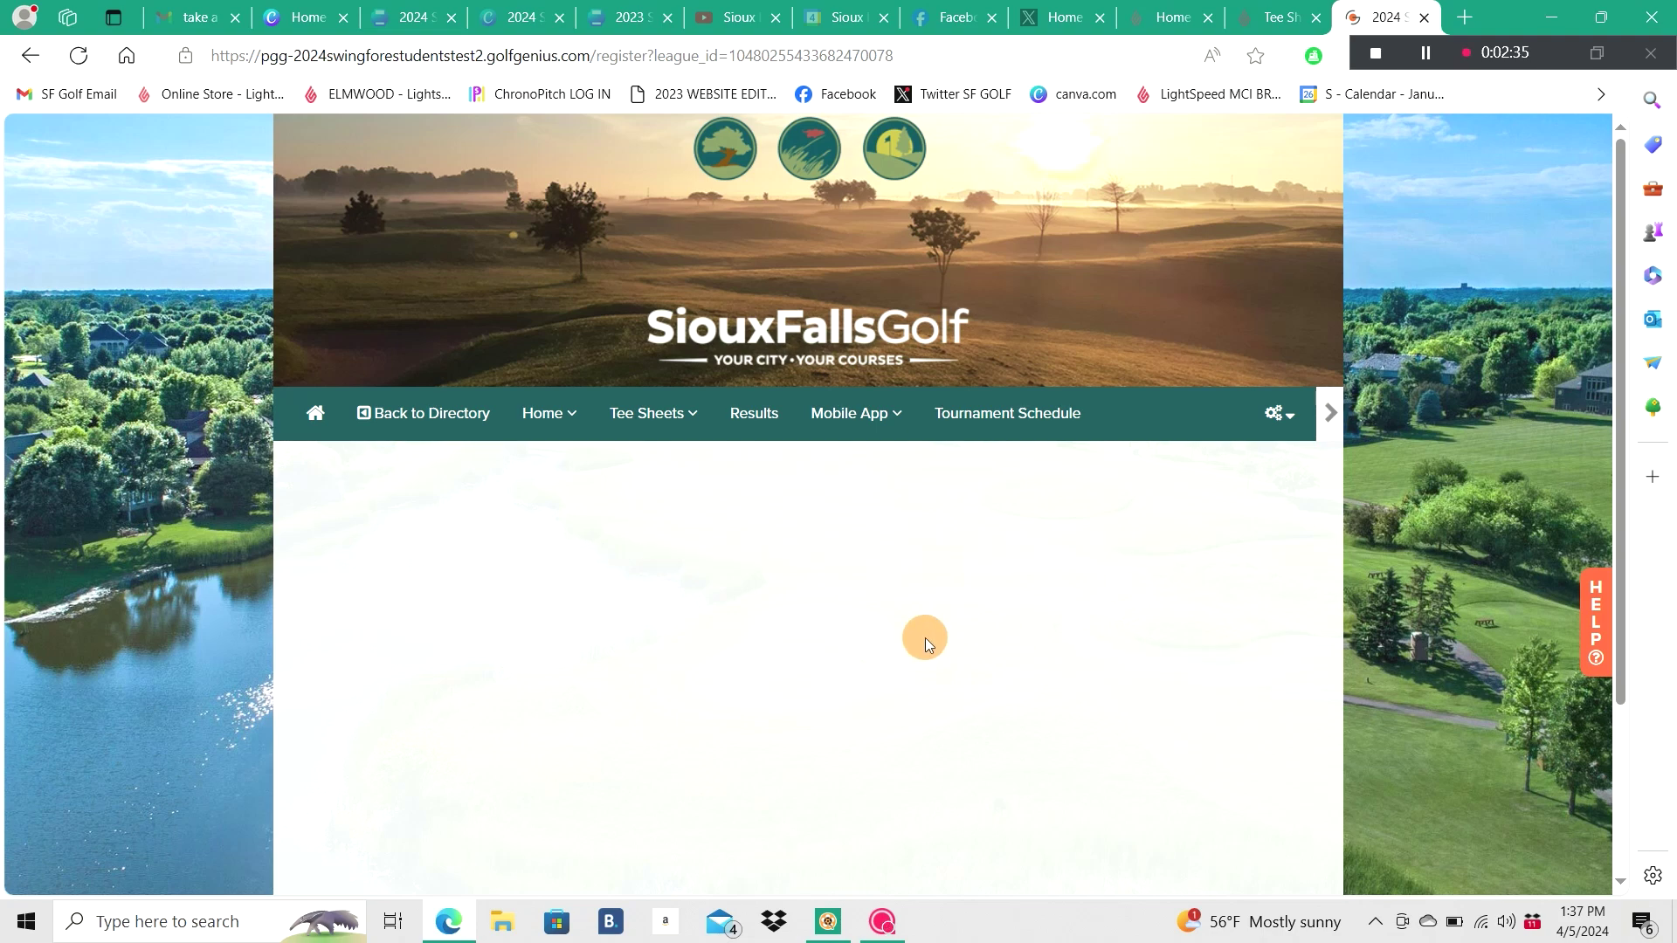
Review the first player's prefilled details (handicap index 2.6, GHIN Active Yes) and the empty Member slot.
{"action": "scroll", "coordinate": [925, 637], "scroll_direction": "down", "scroll_amount": 3}
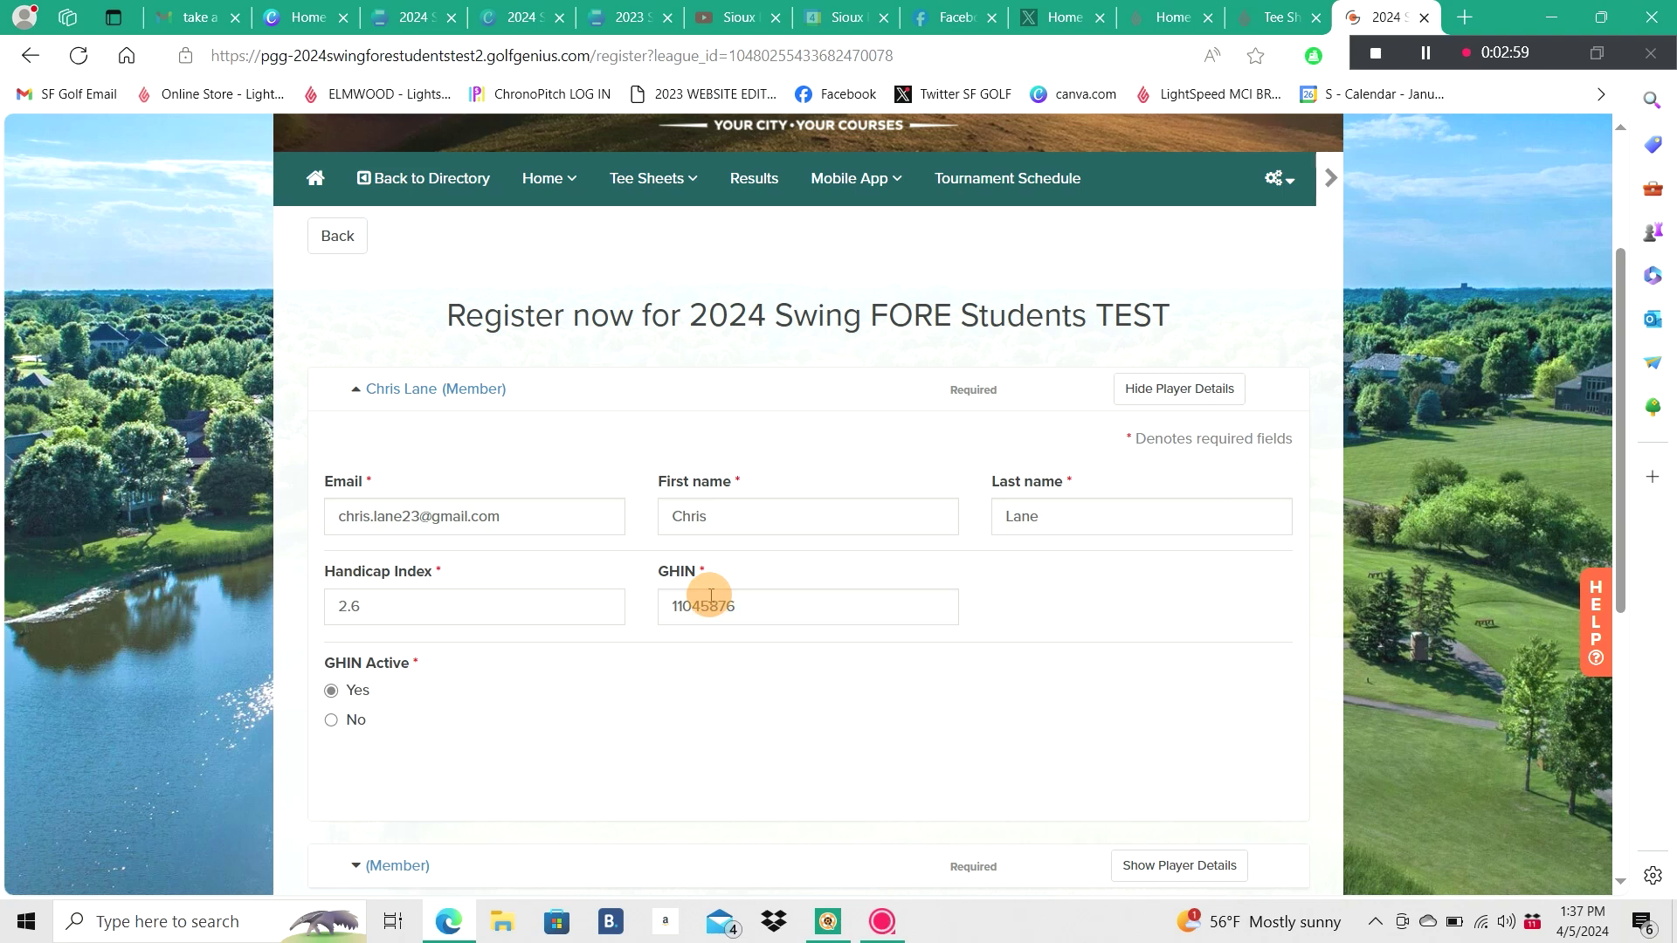
{"action": "scroll", "coordinate": [712, 606], "scroll_direction": "down", "scroll_amount": 3}
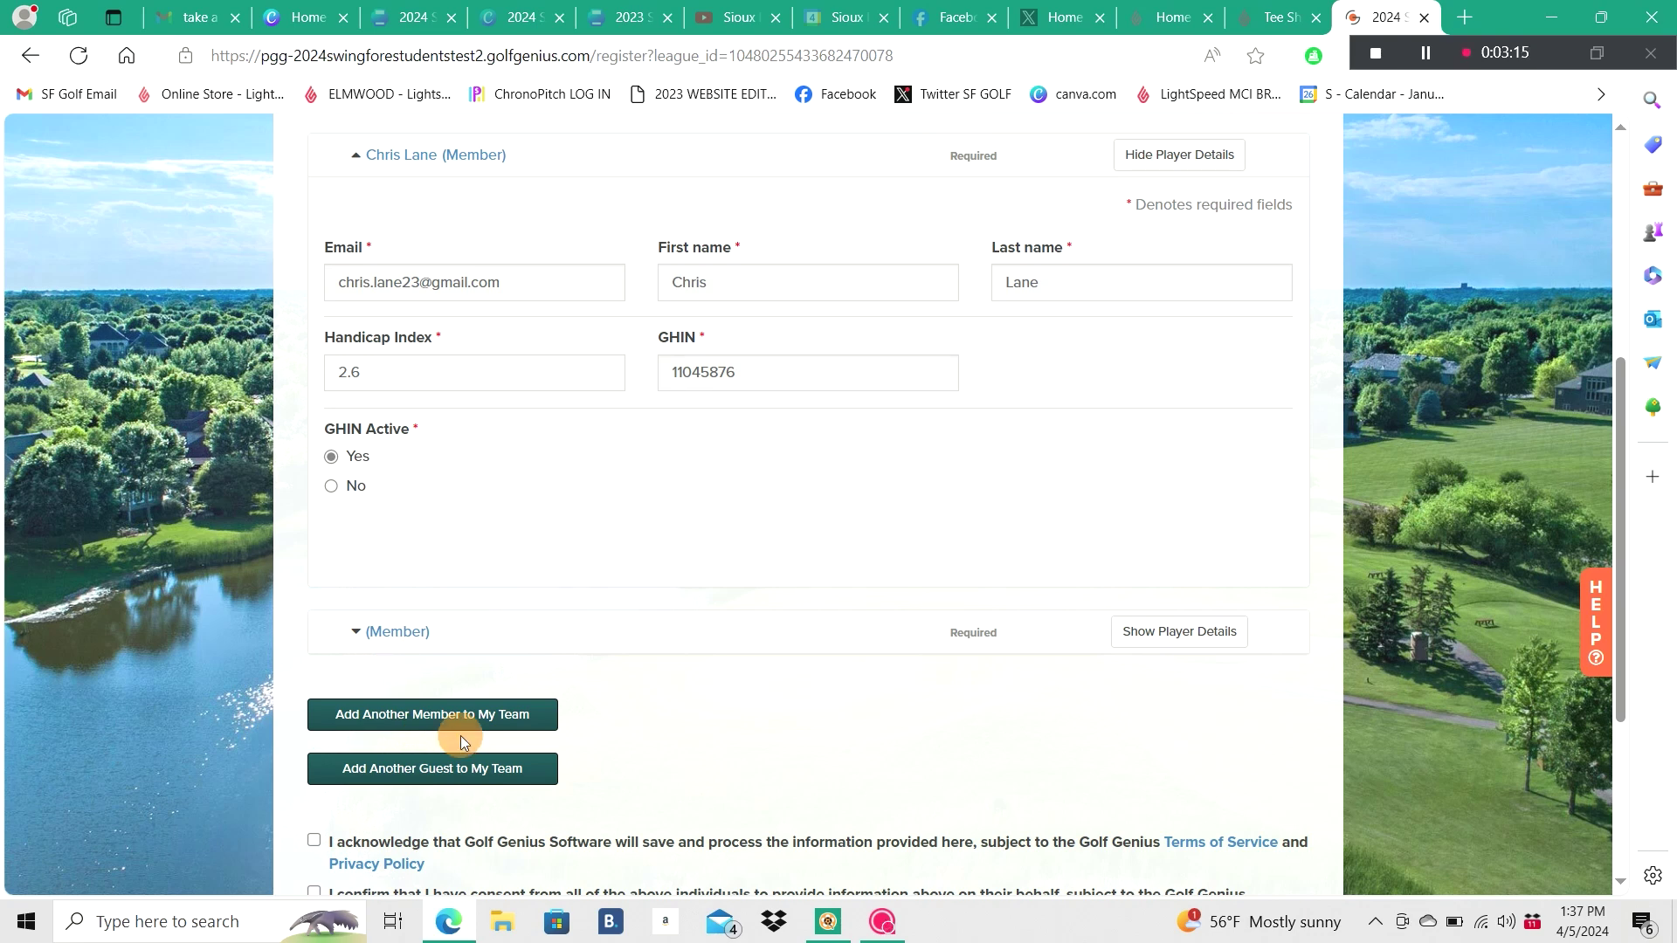
Add the second student, found by surname, to the empty Member slot.
{"action": "left_click", "coordinate": [392, 639]}
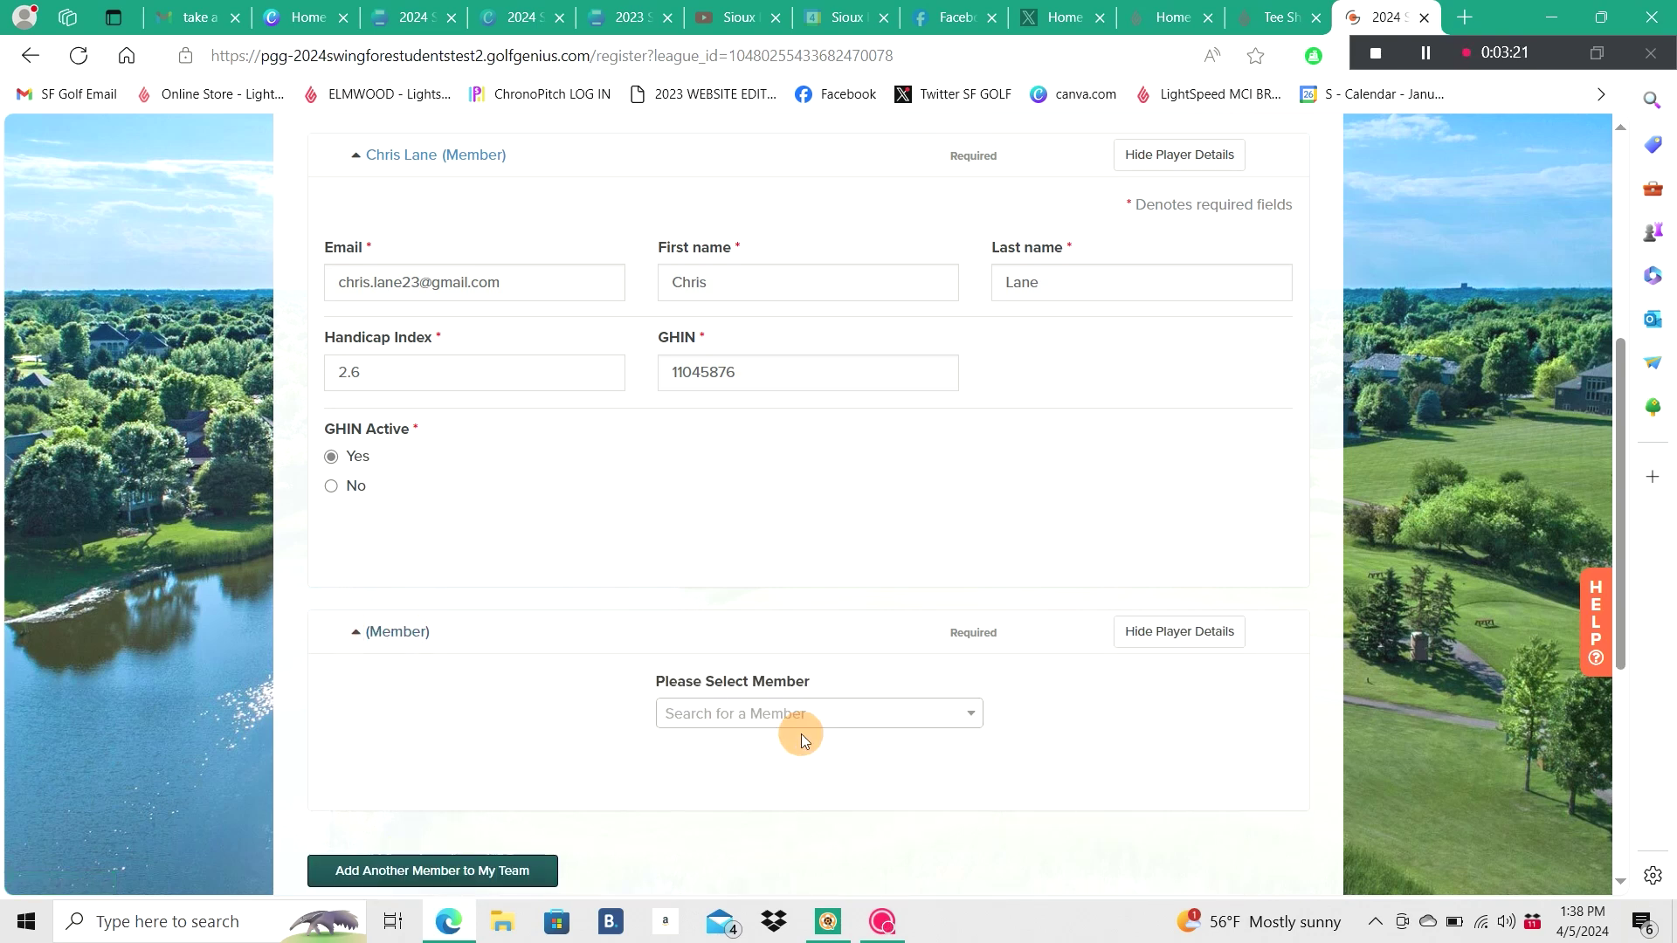
{"action": "left_click", "coordinate": [808, 713]}
{"action": "type", "text": "clark"}
{"action": "left_click", "coordinate": [775, 786]}
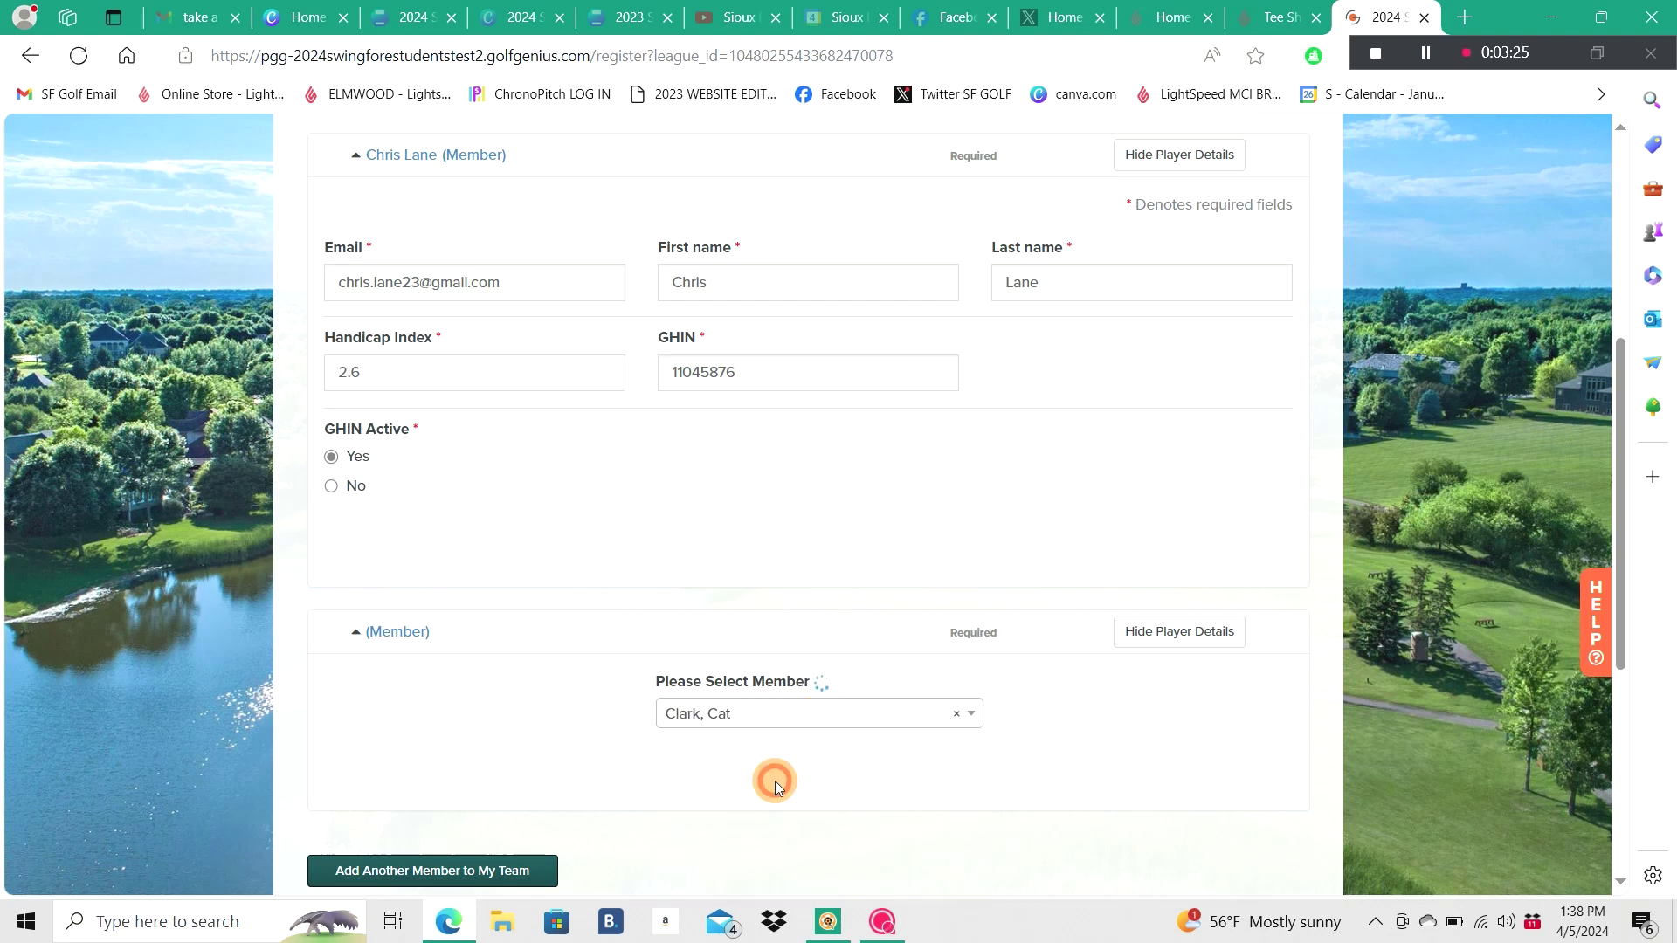
Accept the data-processing and other-players consent statements and submit the team registration.
{"action": "scroll", "coordinate": [832, 658], "scroll_direction": "down", "scroll_amount": 5}
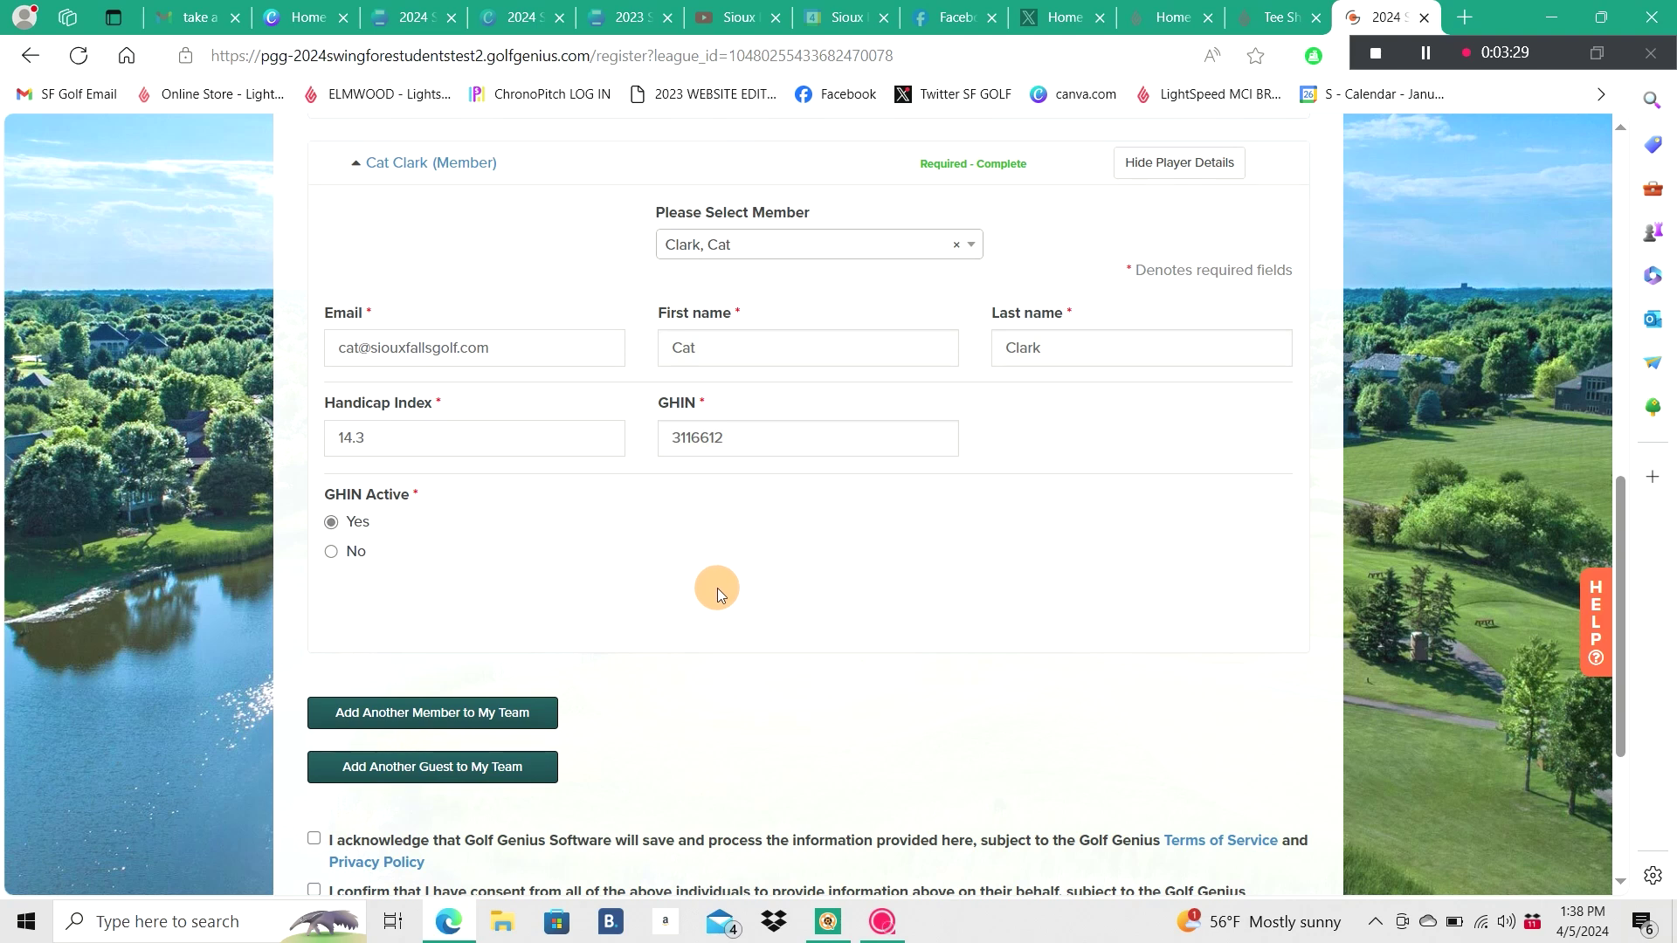
{"action": "scroll", "coordinate": [771, 570], "scroll_direction": "up", "scroll_amount": 1}
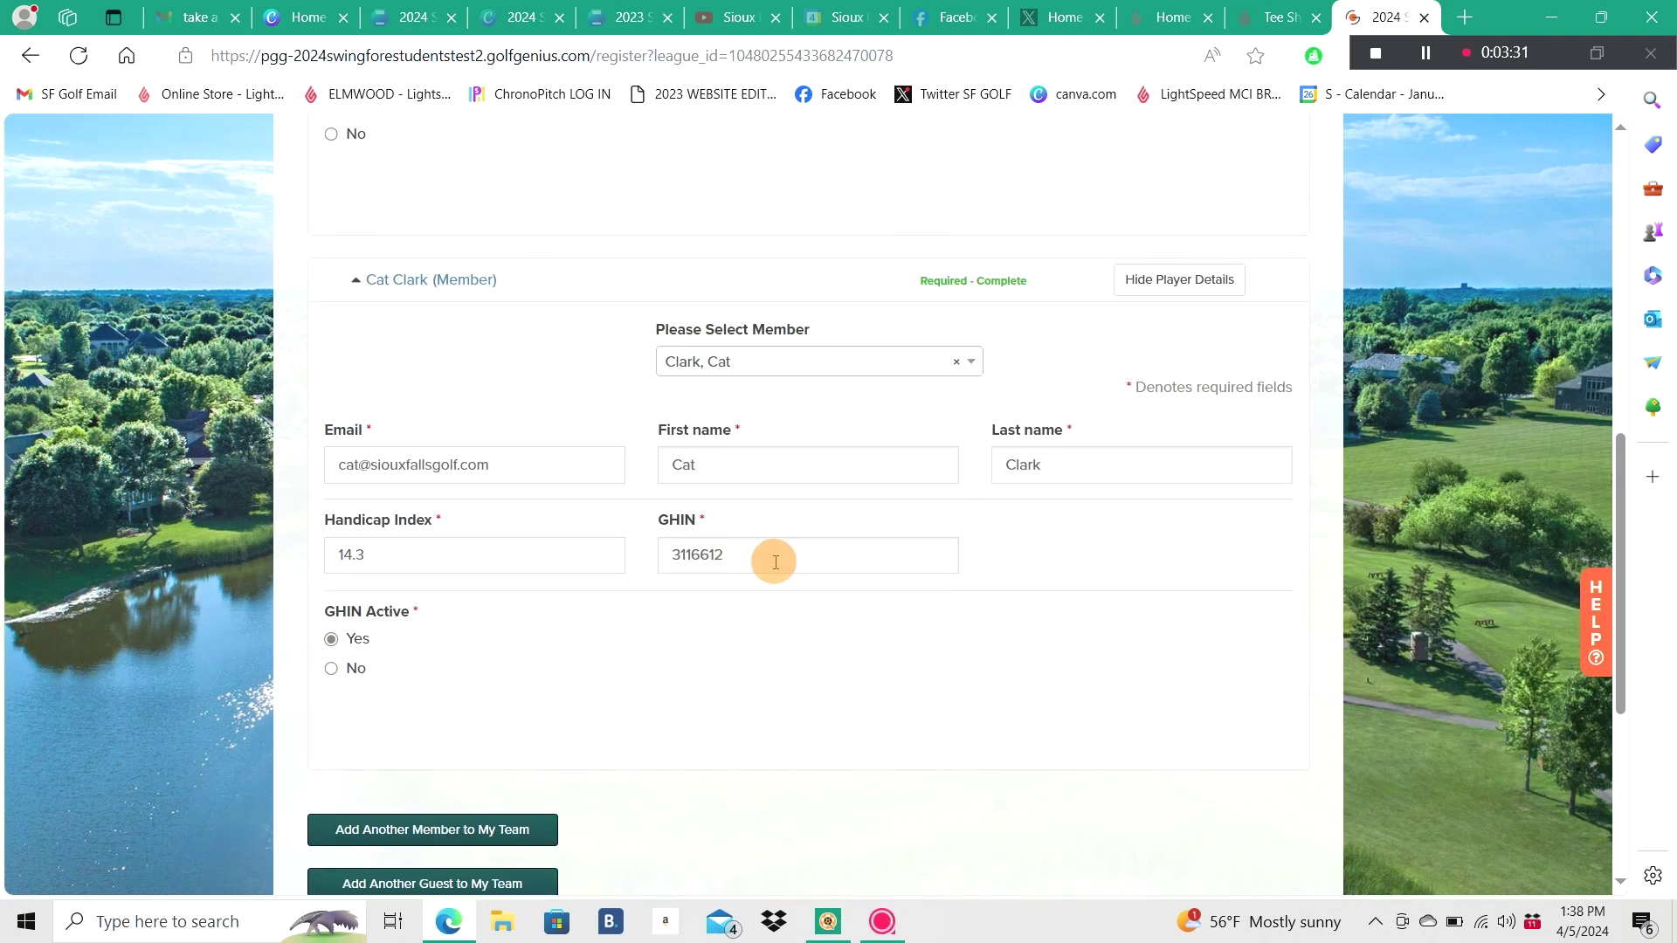
{"action": "scroll", "coordinate": [776, 559], "scroll_direction": "down", "scroll_amount": 1}
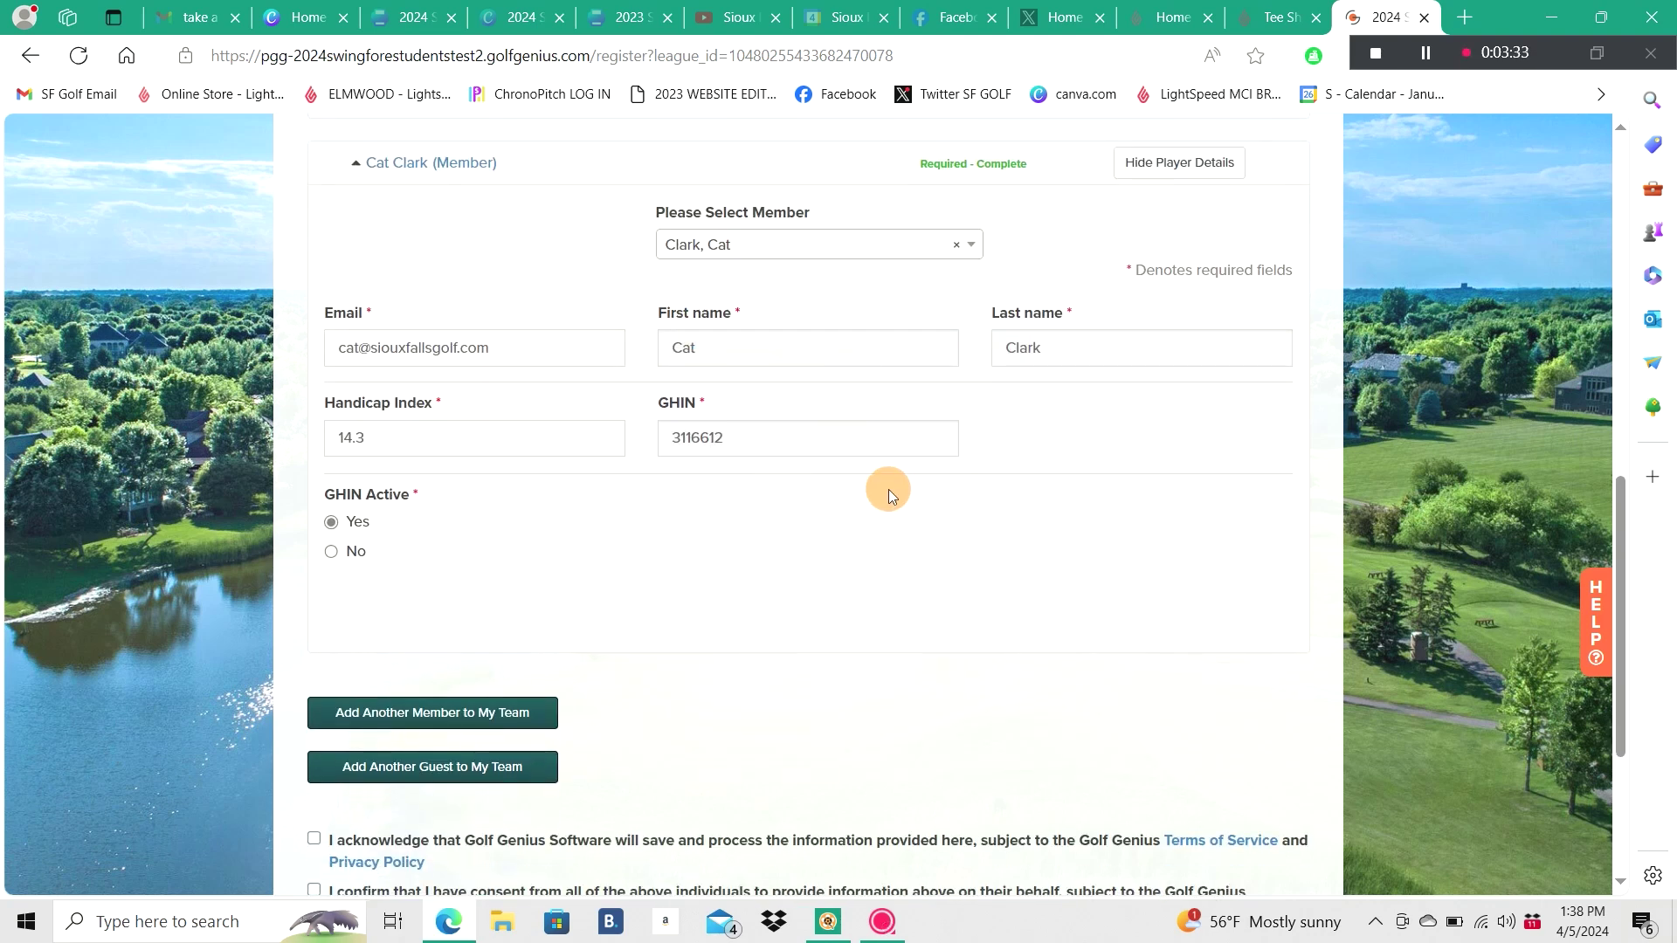
{"action": "scroll", "coordinate": [889, 489], "scroll_direction": "up", "scroll_amount": 2}
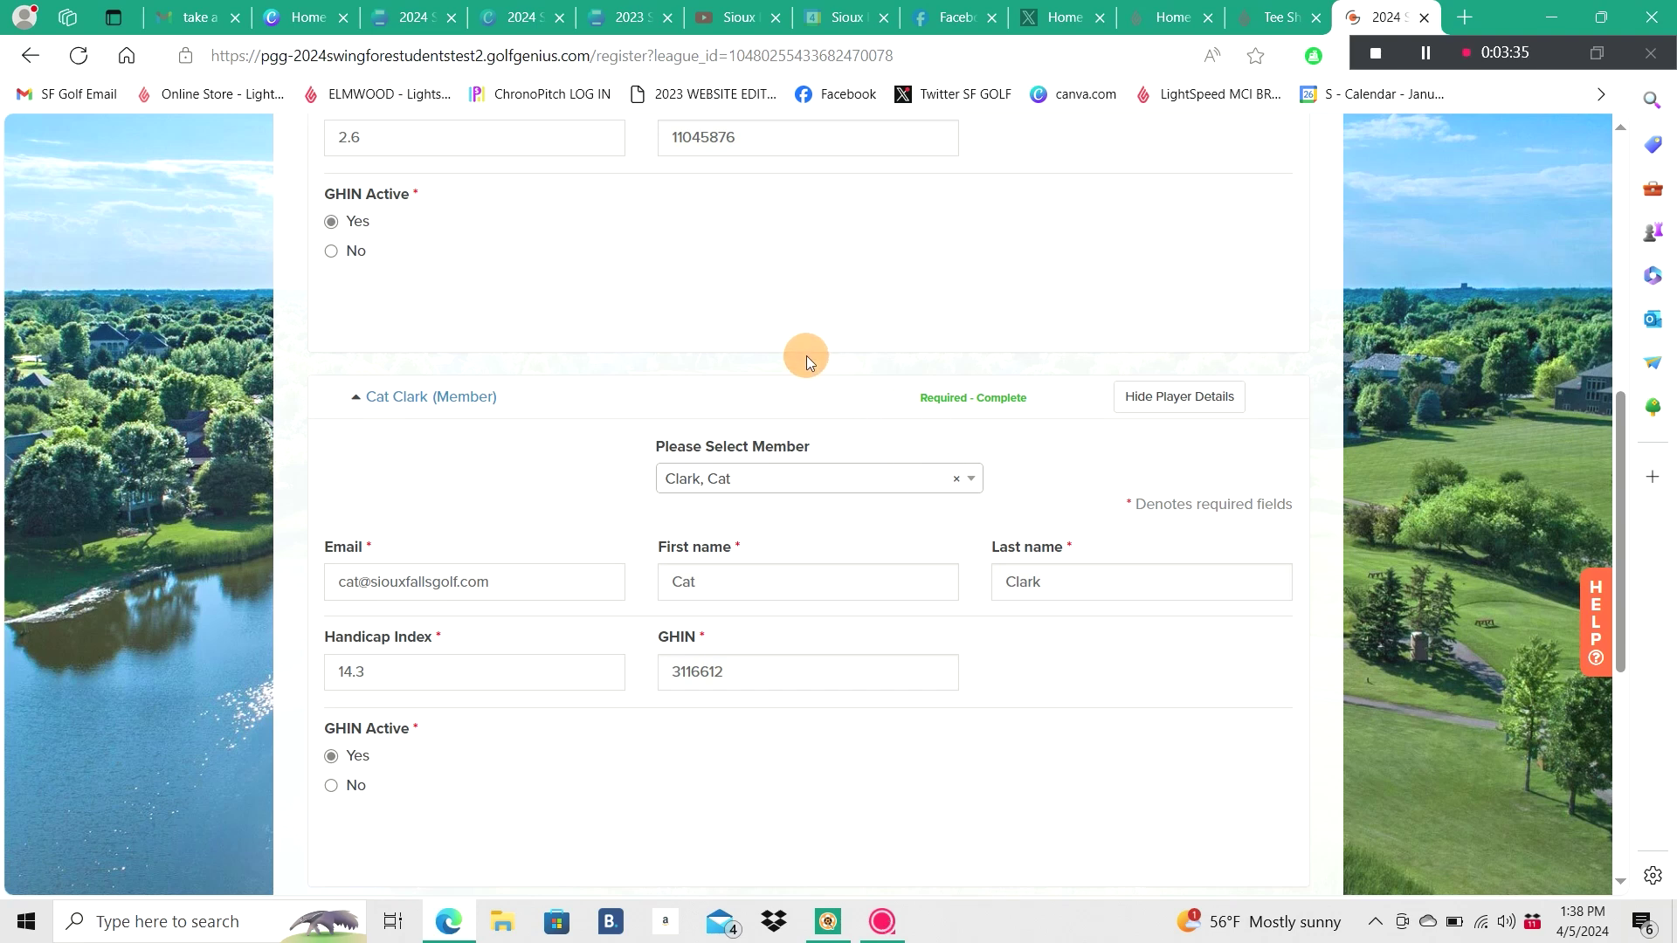
{"action": "scroll", "coordinate": [591, 547], "scroll_direction": "down", "scroll_amount": 2}
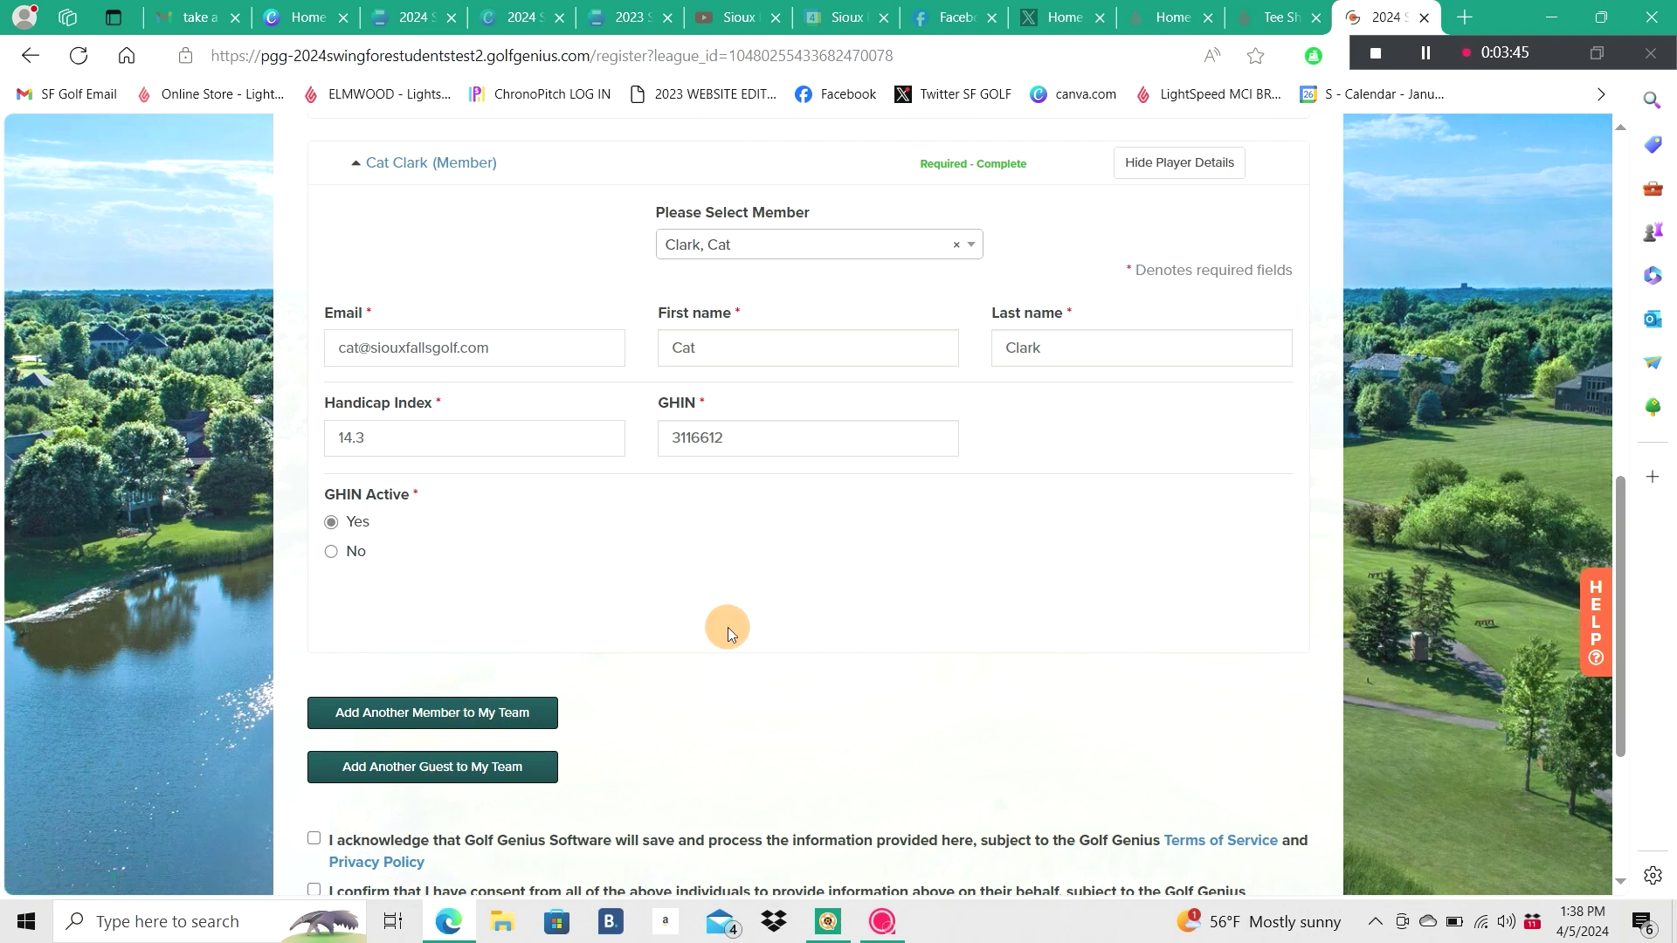
{"action": "scroll", "coordinate": [739, 545], "scroll_direction": "down", "scroll_amount": 1}
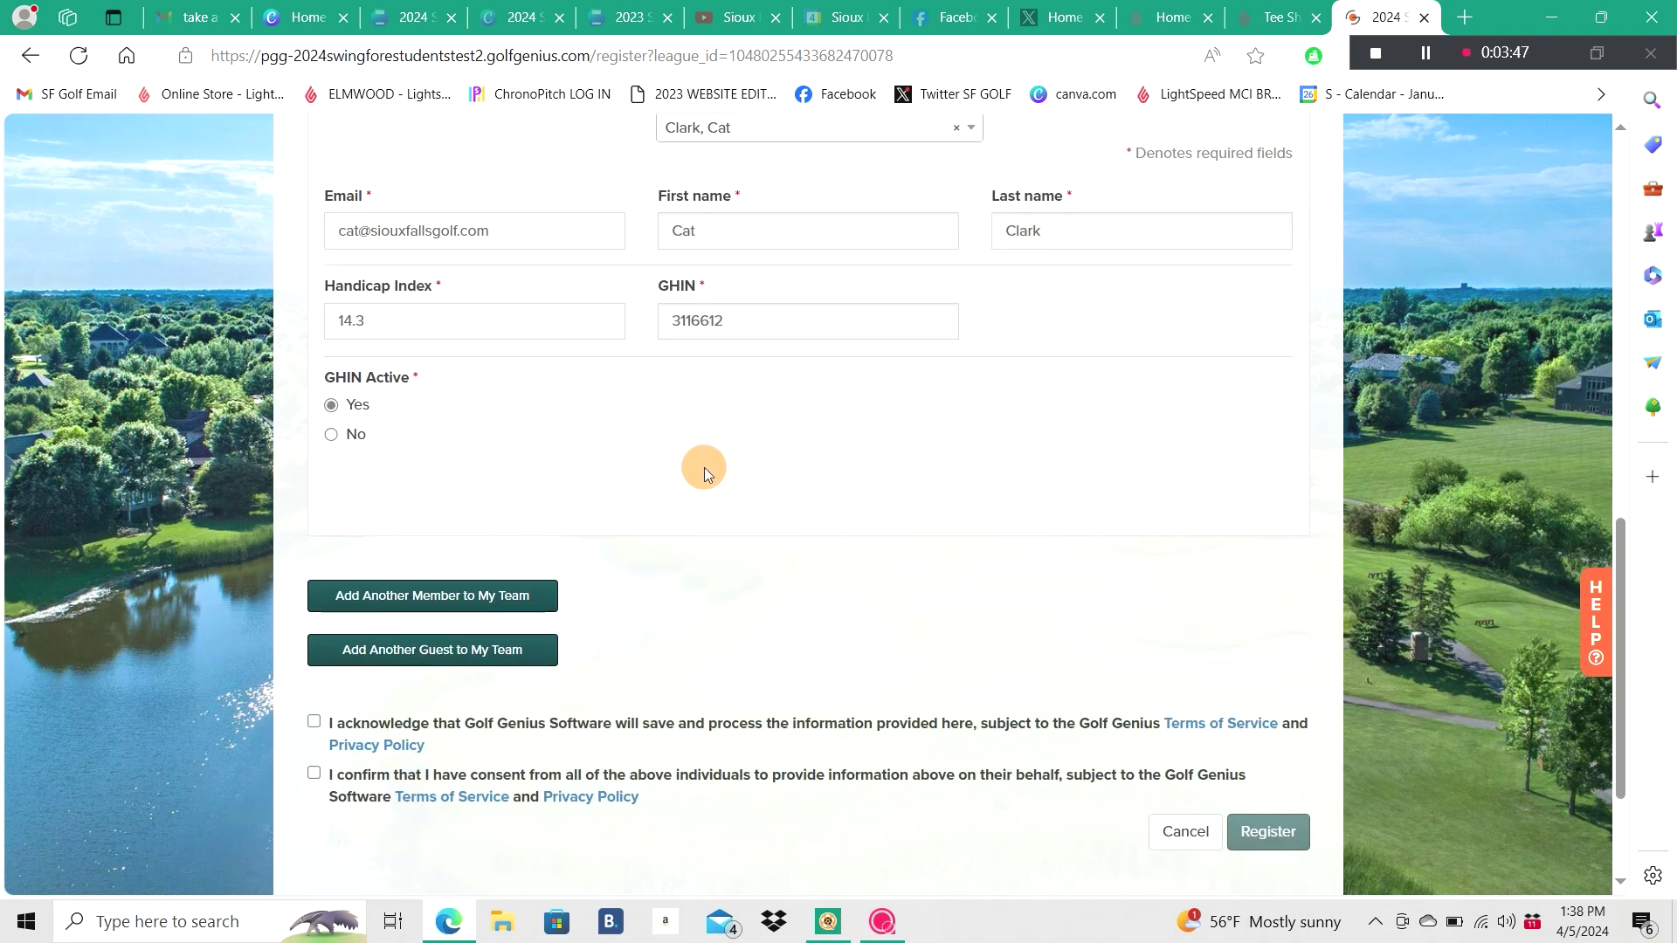
{"action": "left_click", "coordinate": [313, 722]}
{"action": "left_click", "coordinate": [314, 773]}
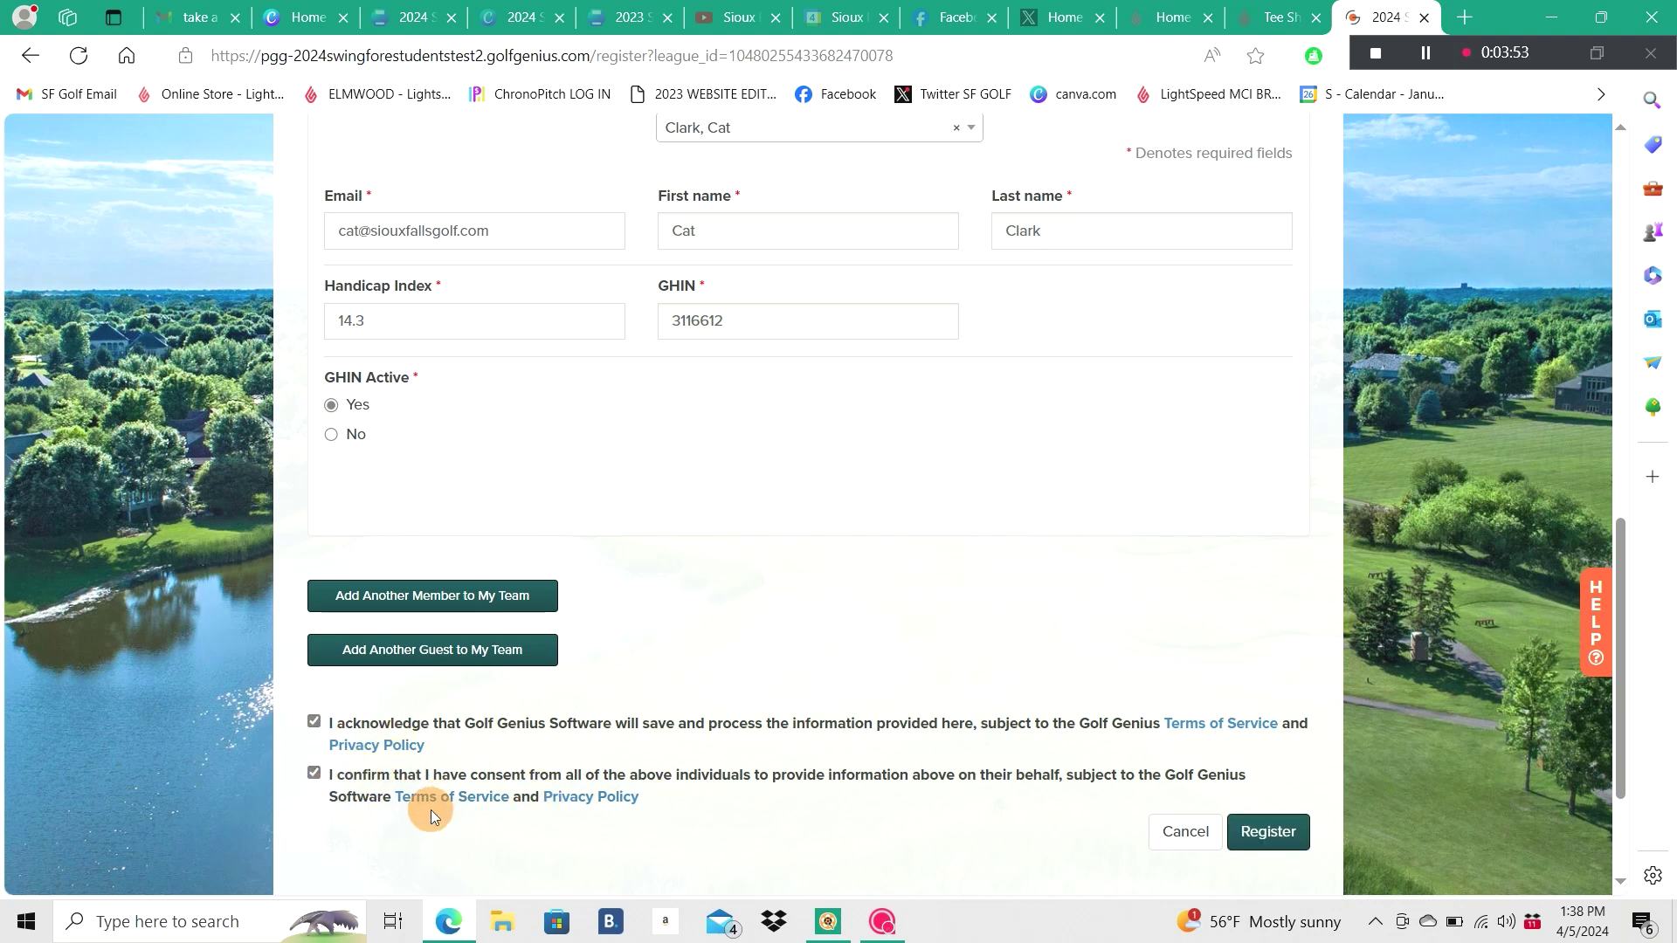
{"action": "left_click", "coordinate": [1231, 837]}
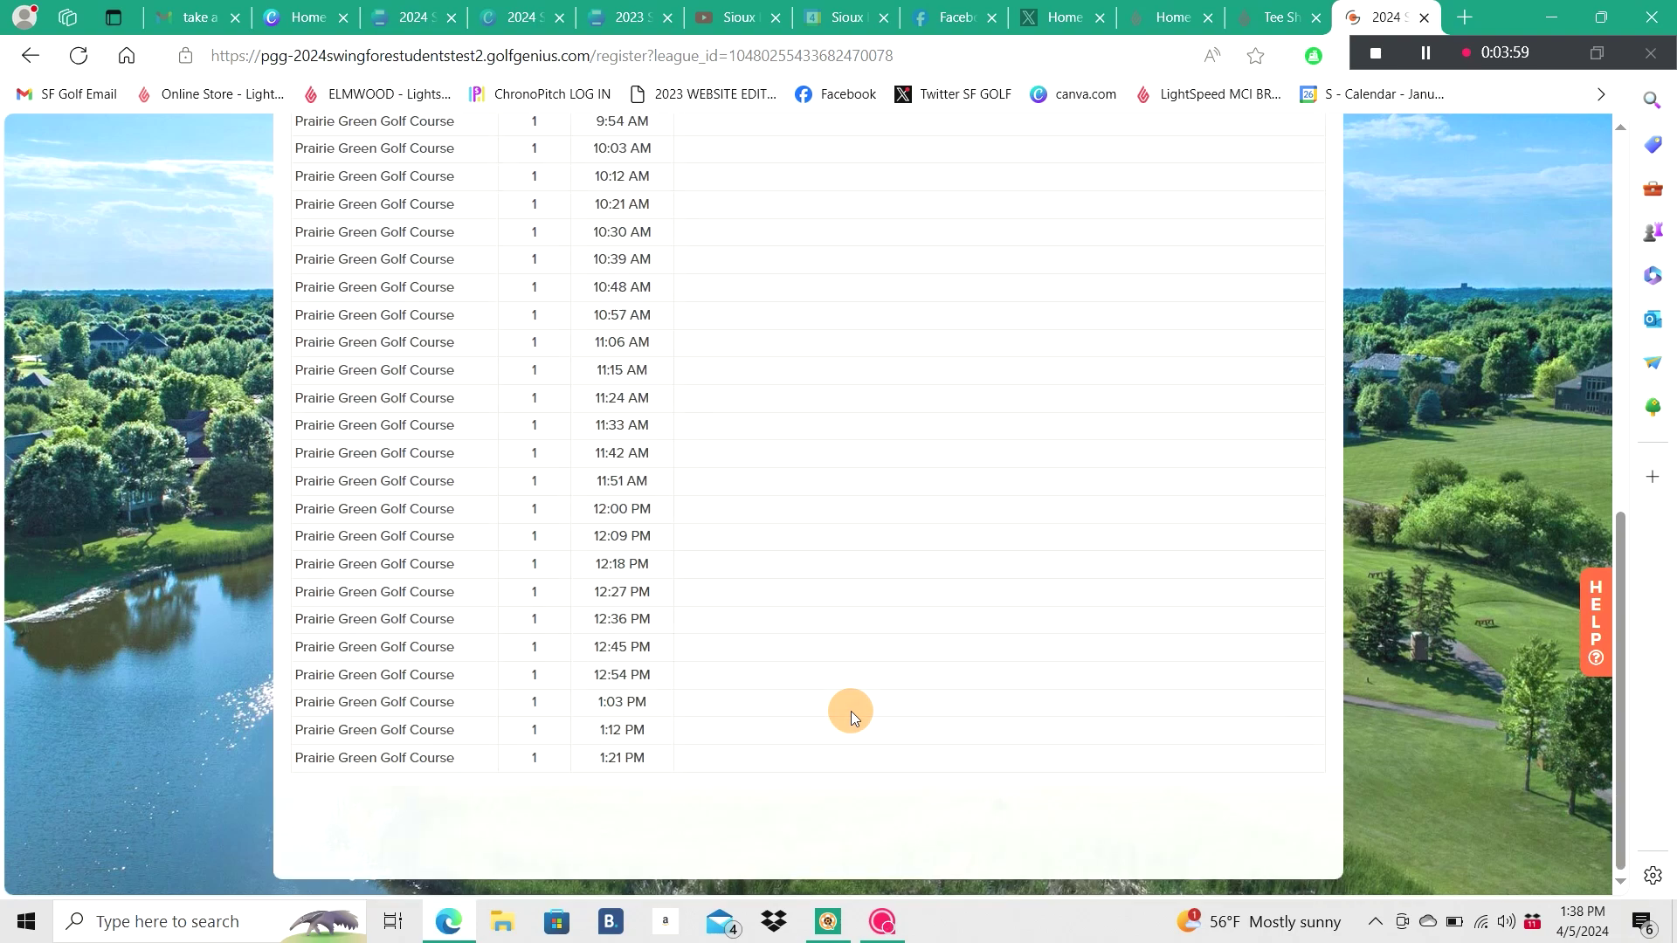
Choose the newly registered player by surname and continue to tee-time selection.
{"action": "scroll", "coordinate": [744, 678], "scroll_direction": "down", "scroll_amount": 3}
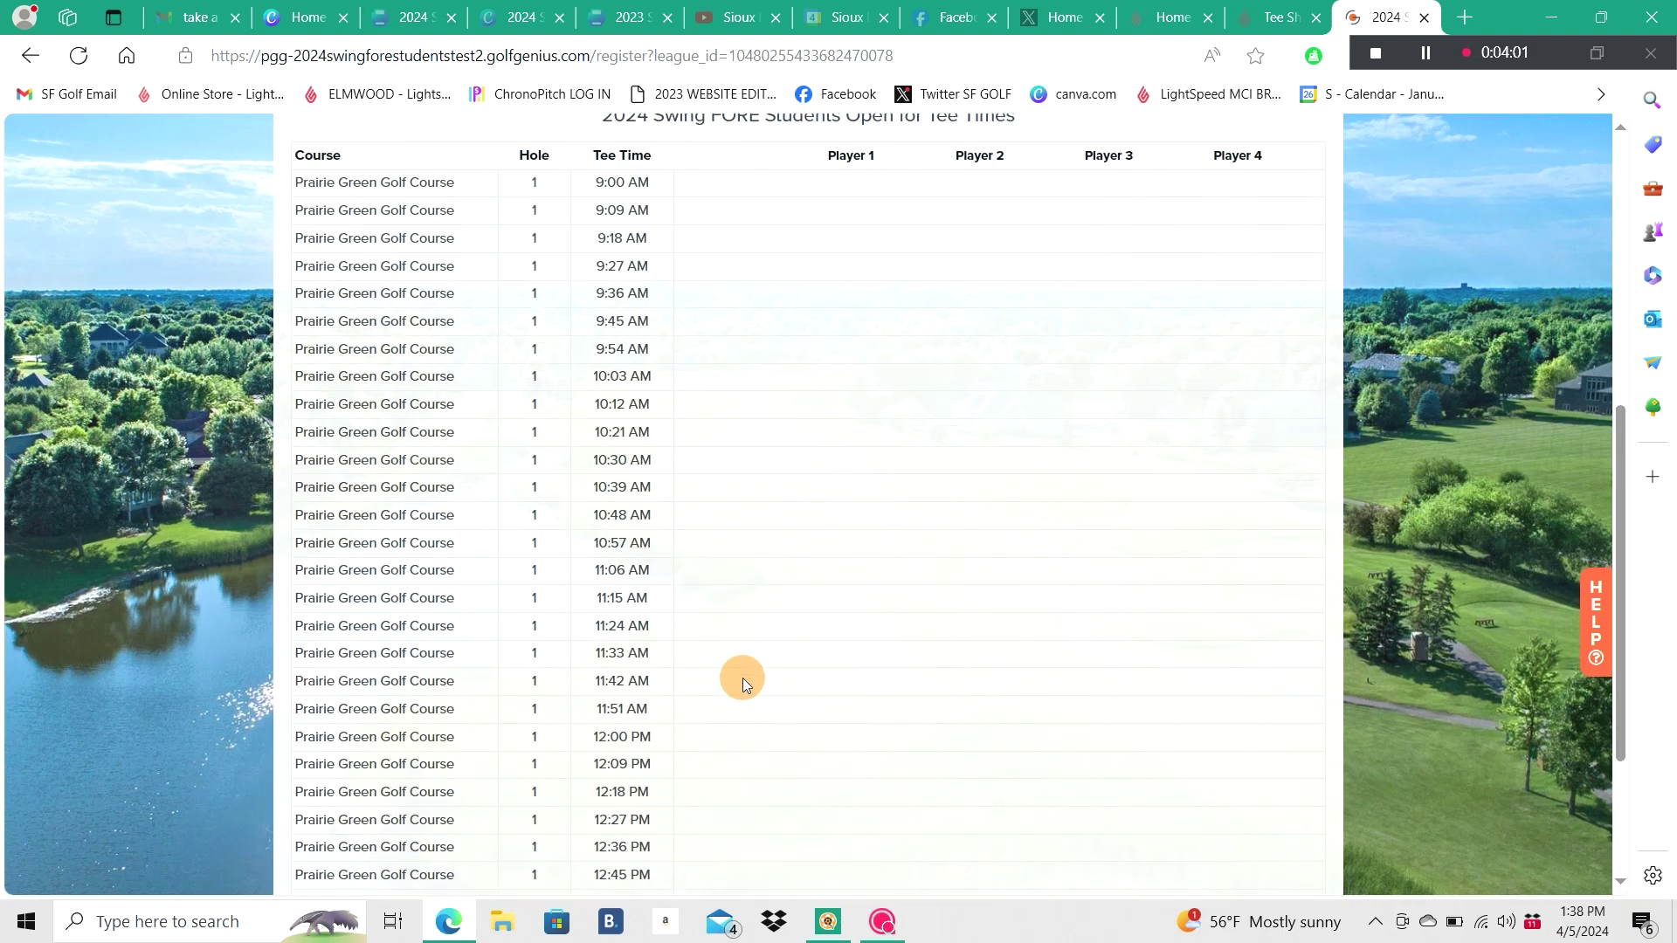
{"action": "scroll", "coordinate": [743, 679], "scroll_direction": "up", "scroll_amount": 3}
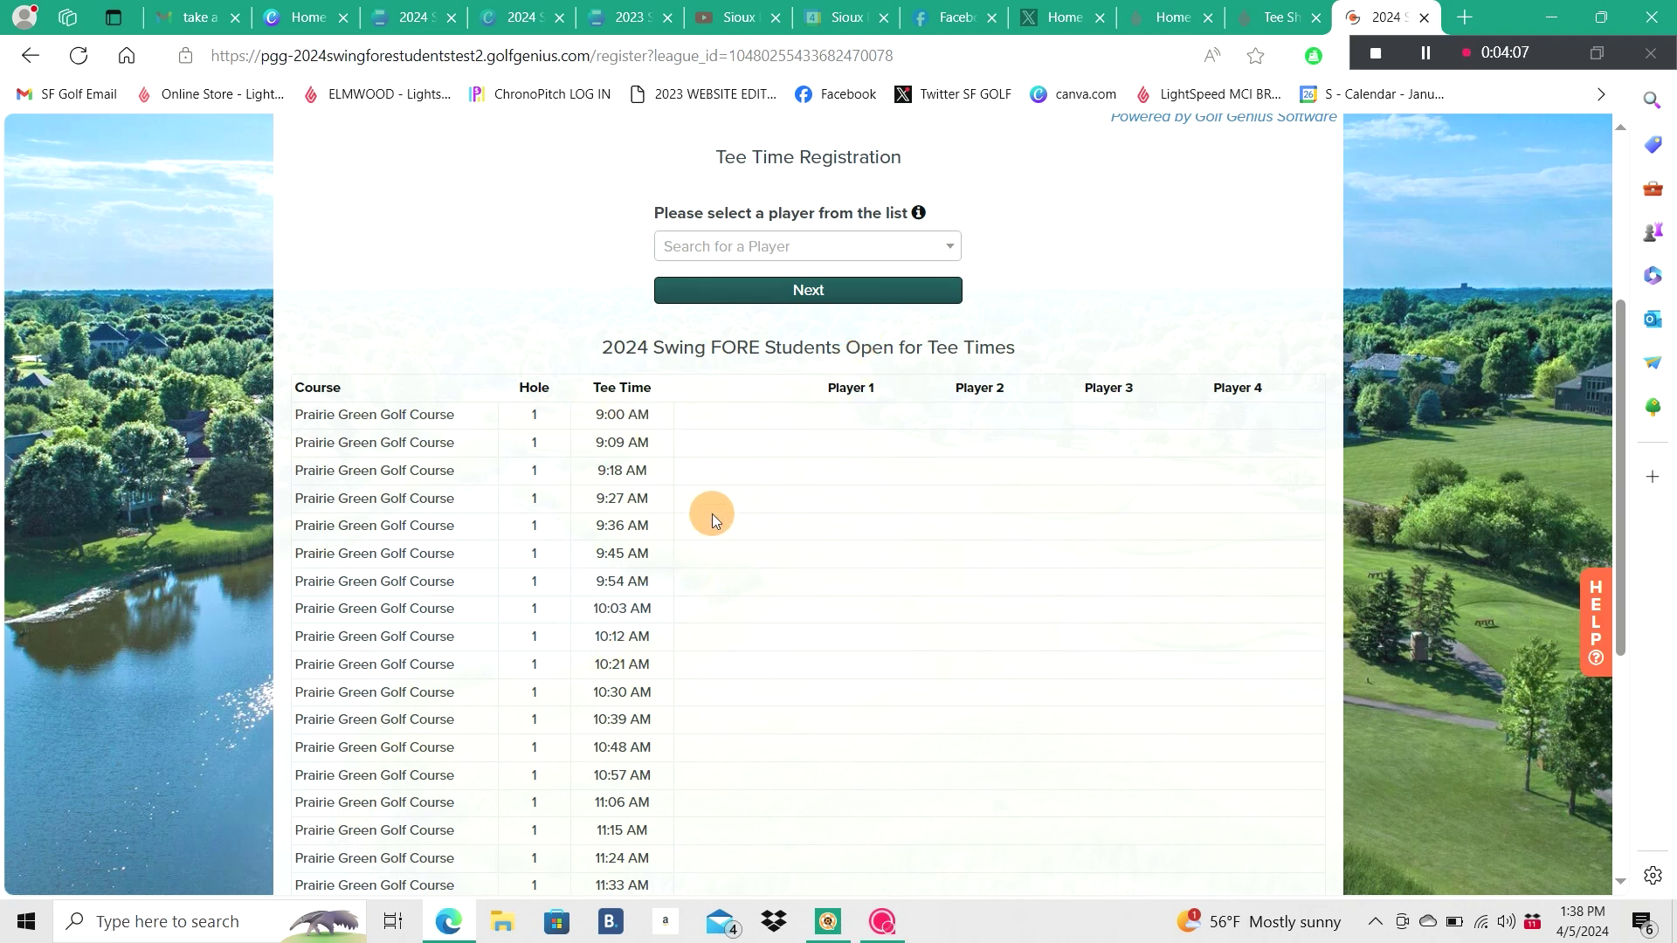
{"action": "left_click", "coordinate": [814, 249]}
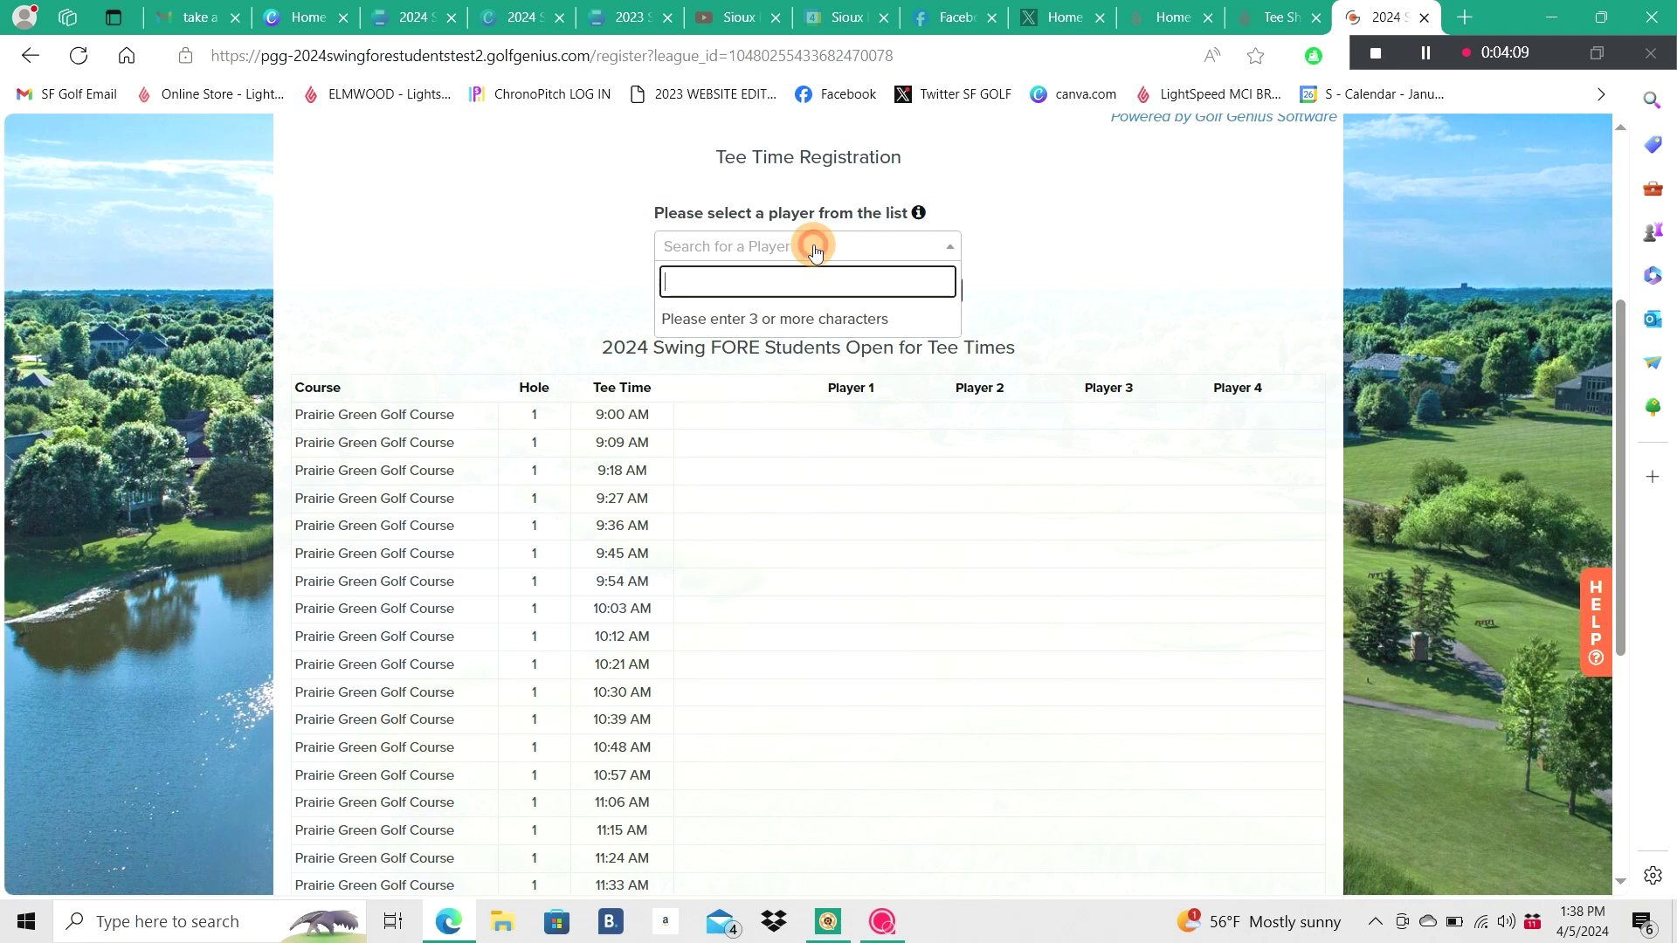
{"action": "type", "text": "lane"}
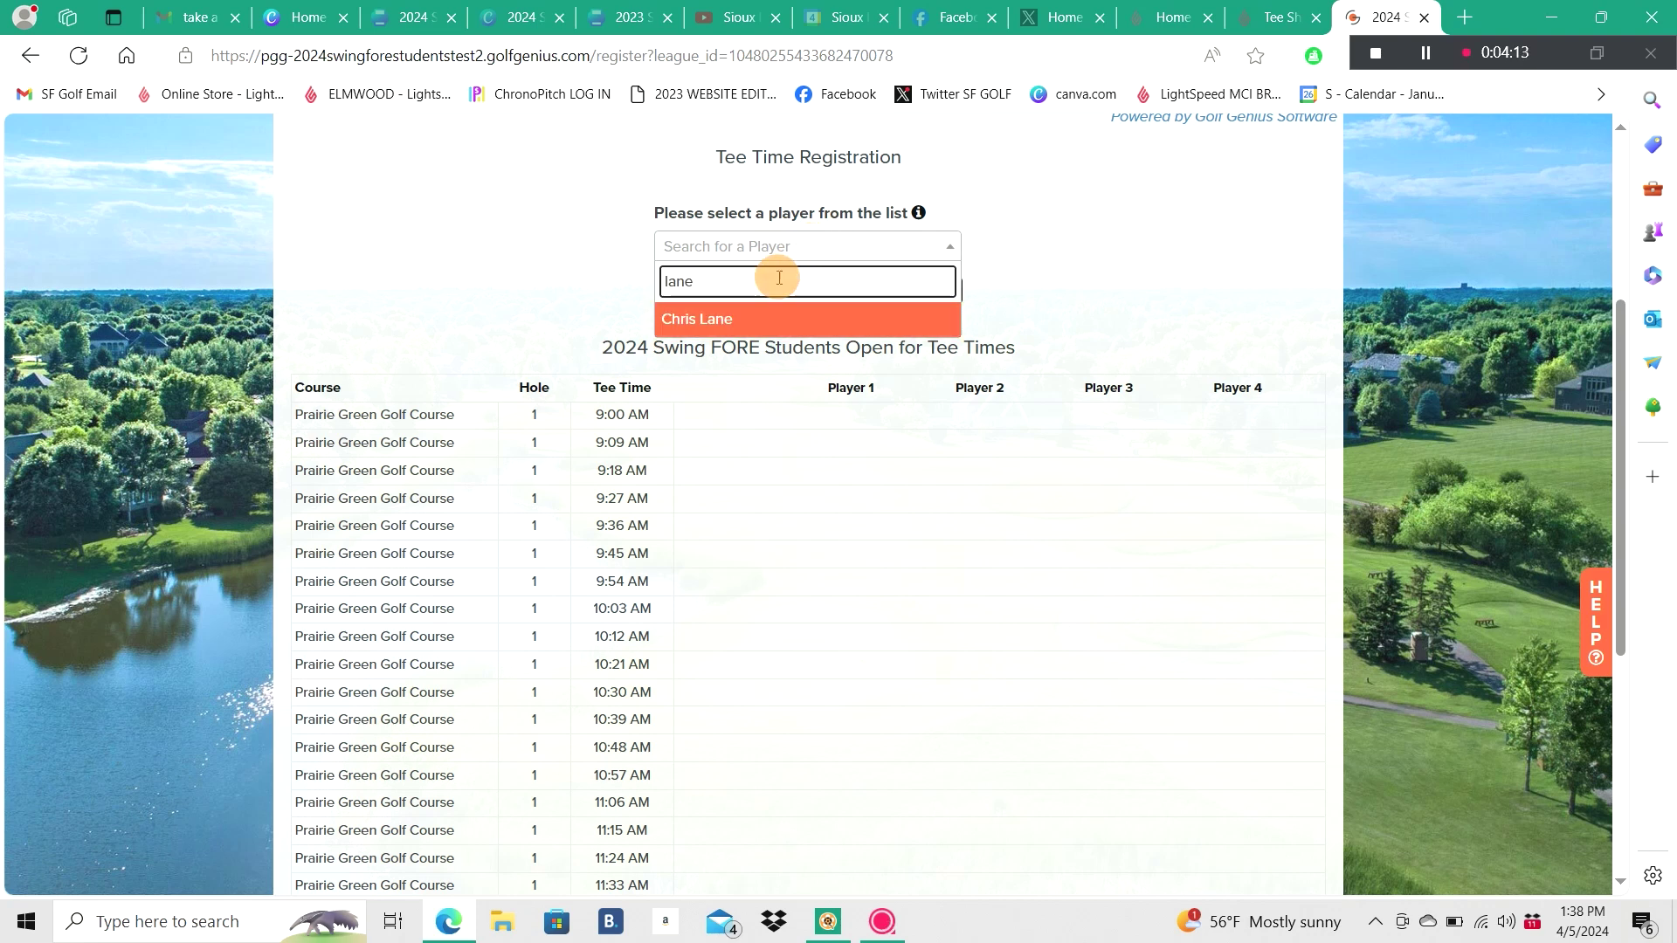
{"action": "left_click", "coordinate": [767, 332]}
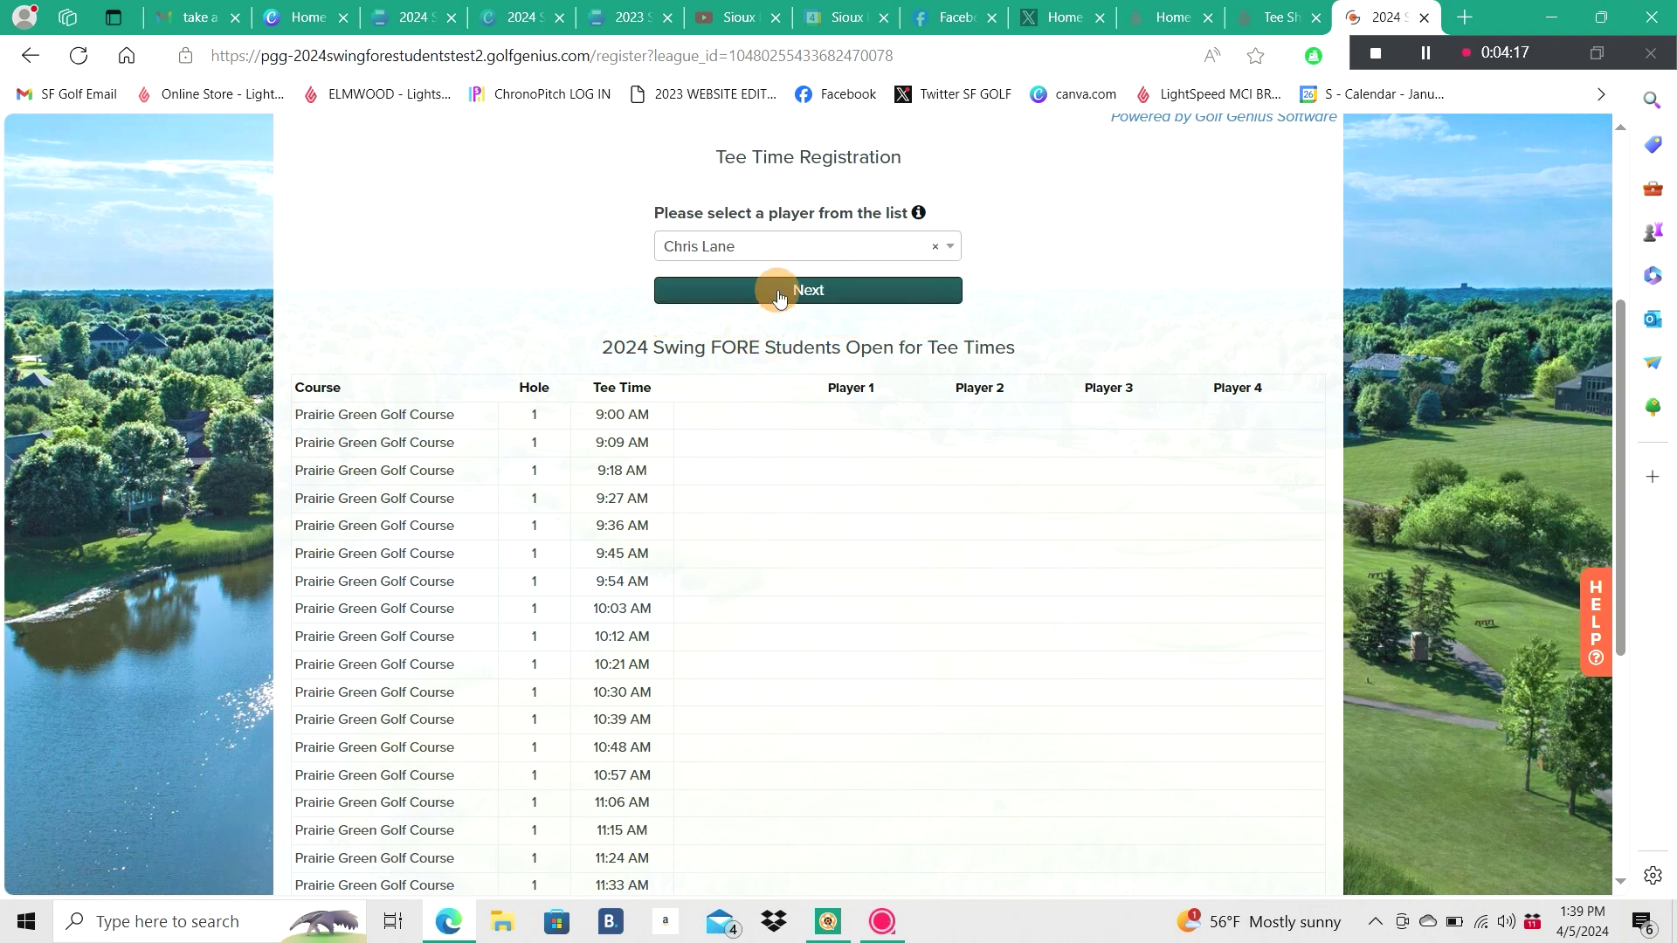
{"action": "left_click", "coordinate": [780, 293]}
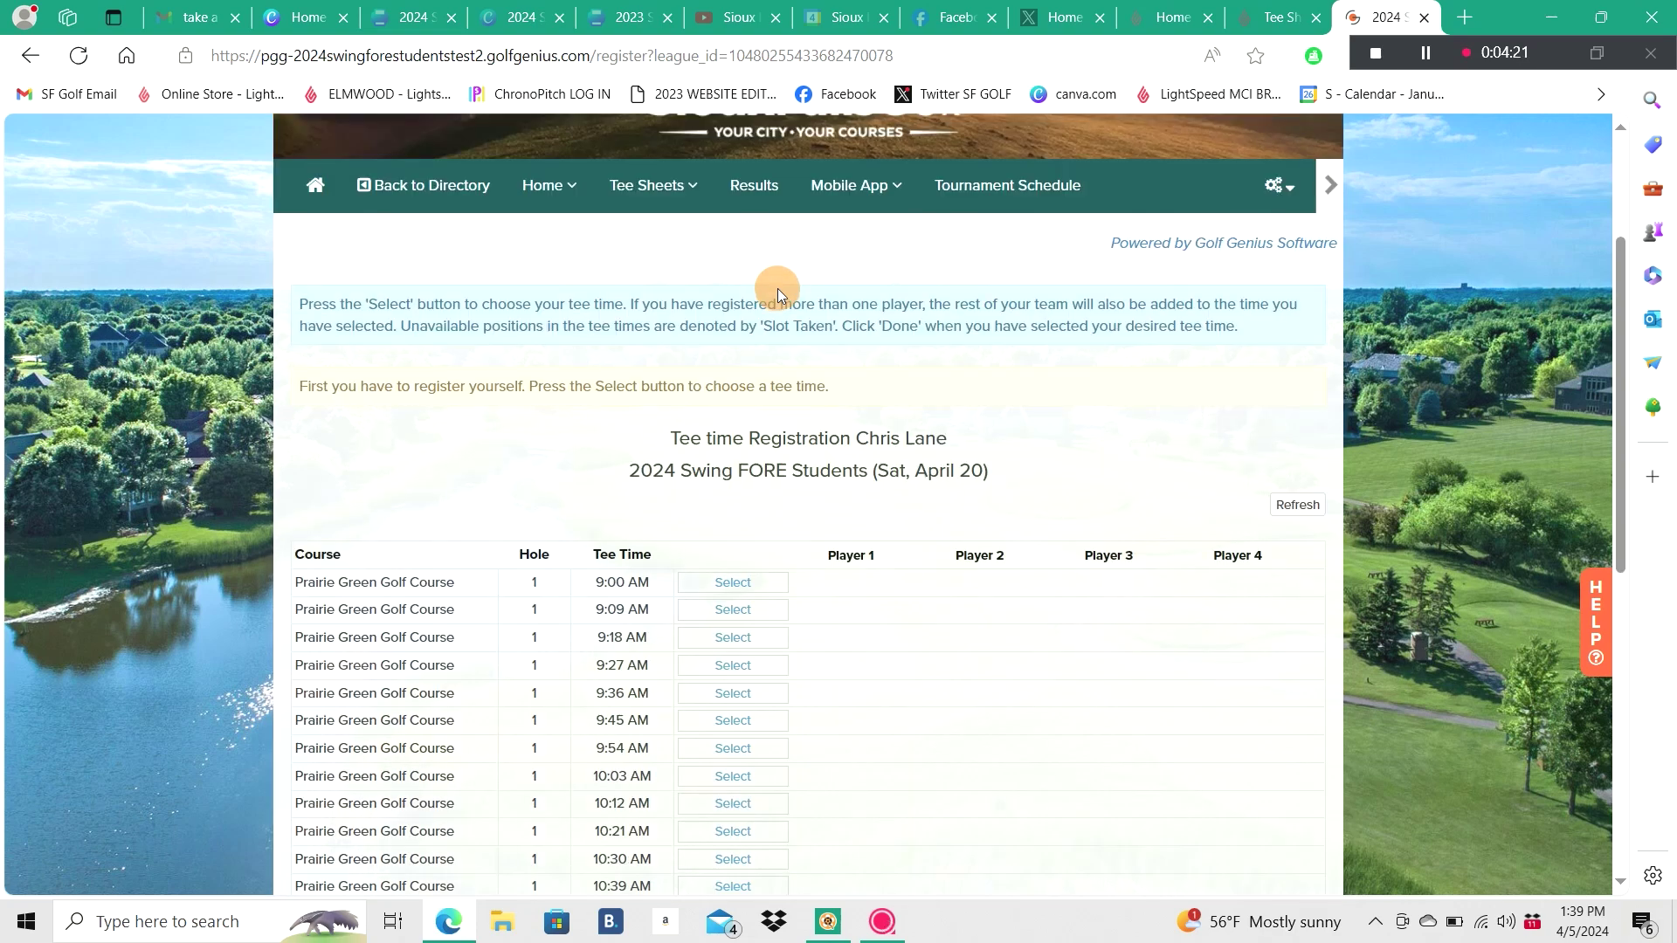
Book both players into the 9:00 AM Prairie Green Golf Course tee time.
{"action": "scroll", "coordinate": [786, 585], "scroll_direction": "down", "scroll_amount": 1}
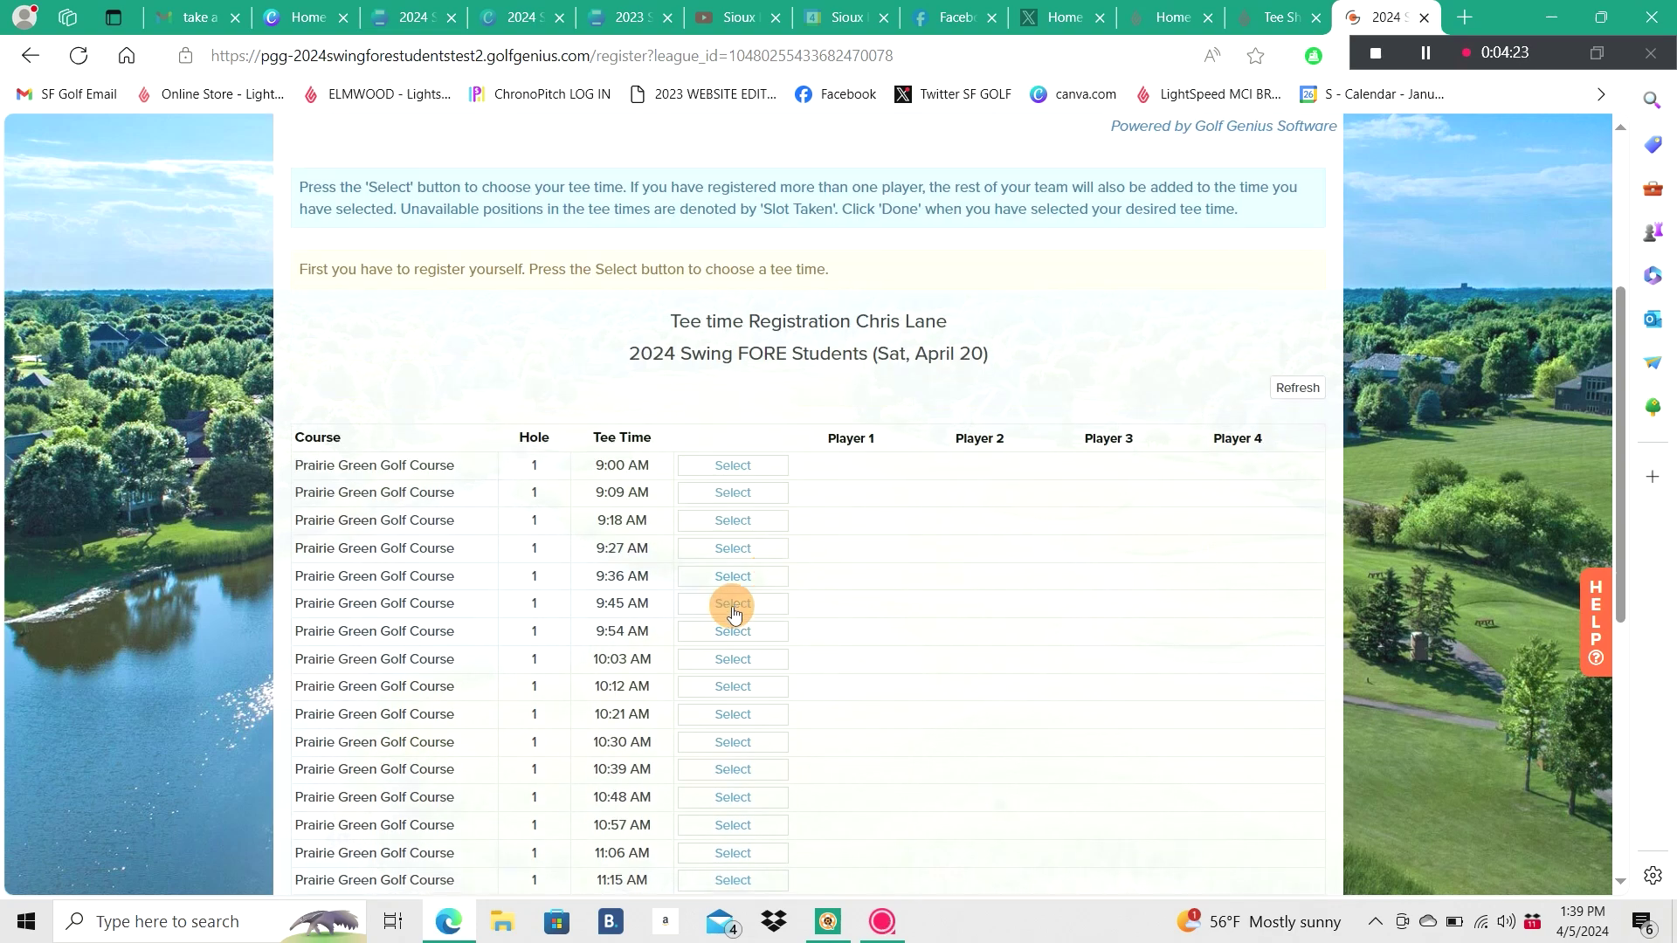
{"action": "scroll", "coordinate": [734, 612], "scroll_direction": "down", "scroll_amount": 1}
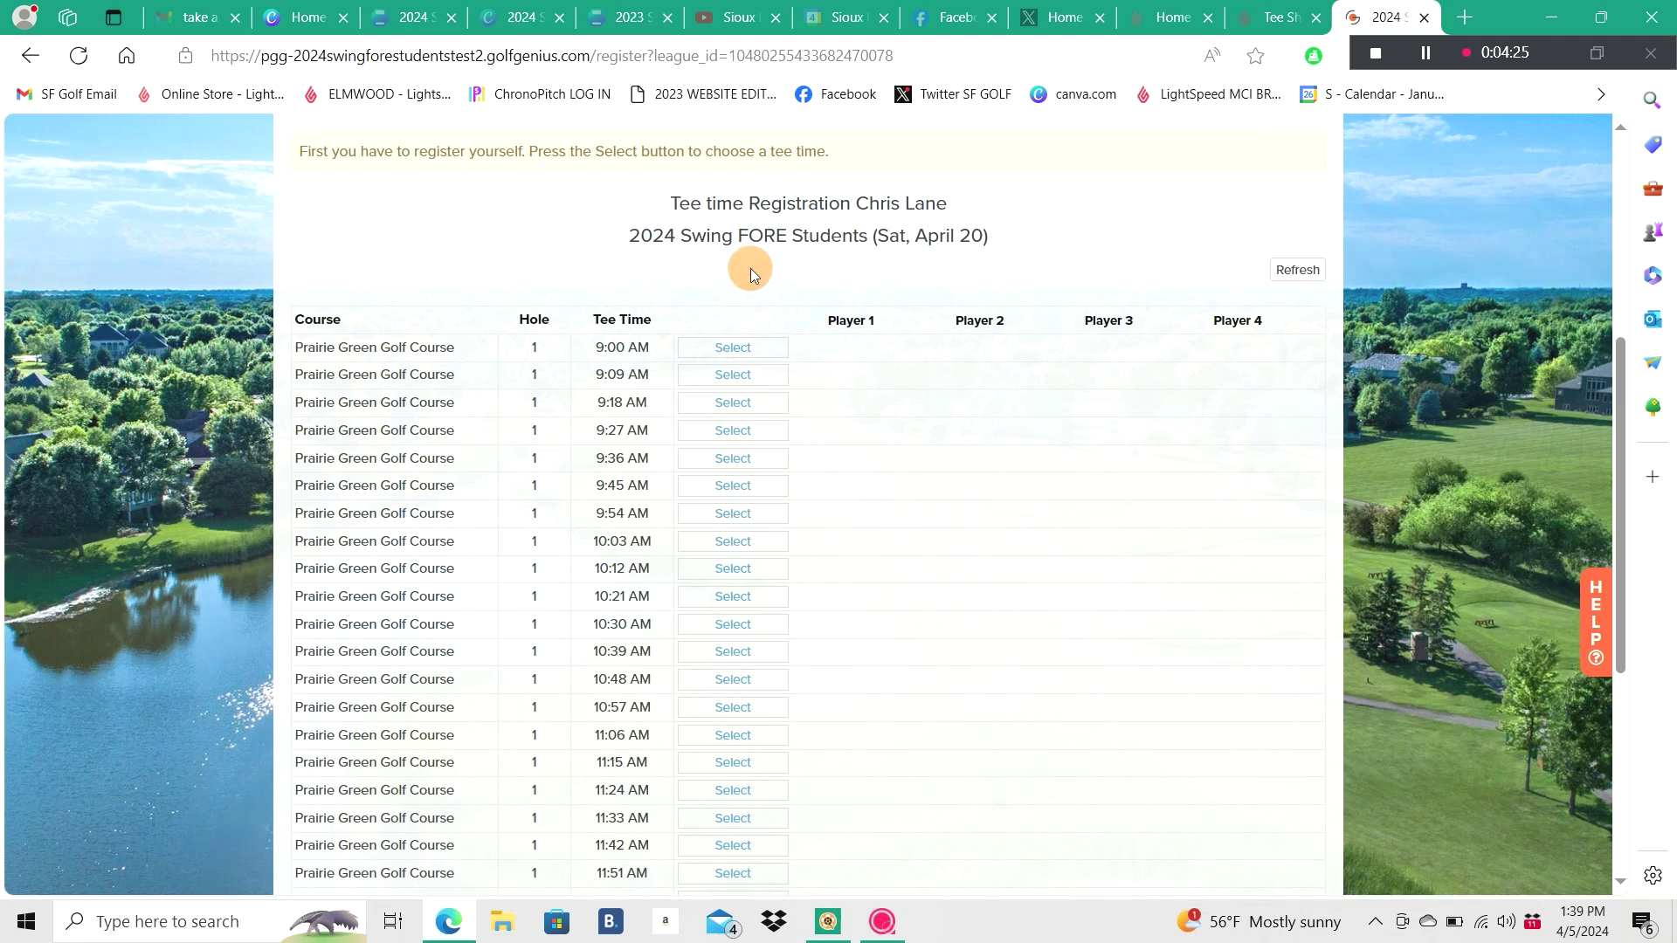
{"action": "left_click", "coordinate": [741, 349]}
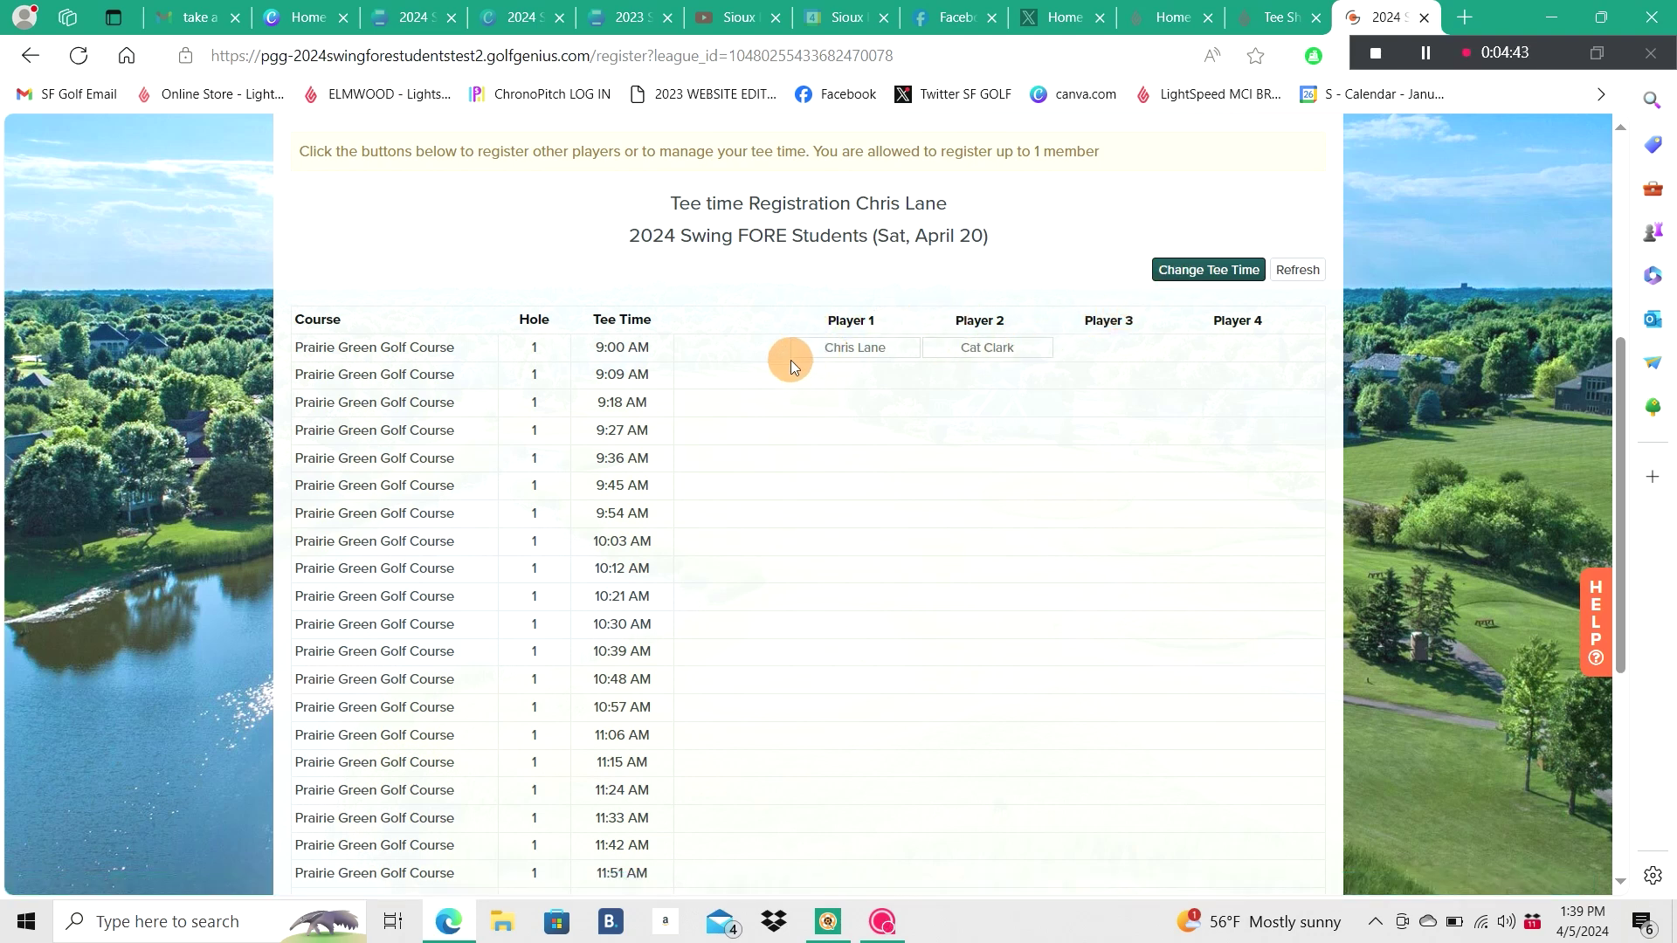
{"action": "scroll", "coordinate": [788, 354], "scroll_direction": "down", "scroll_amount": 5}
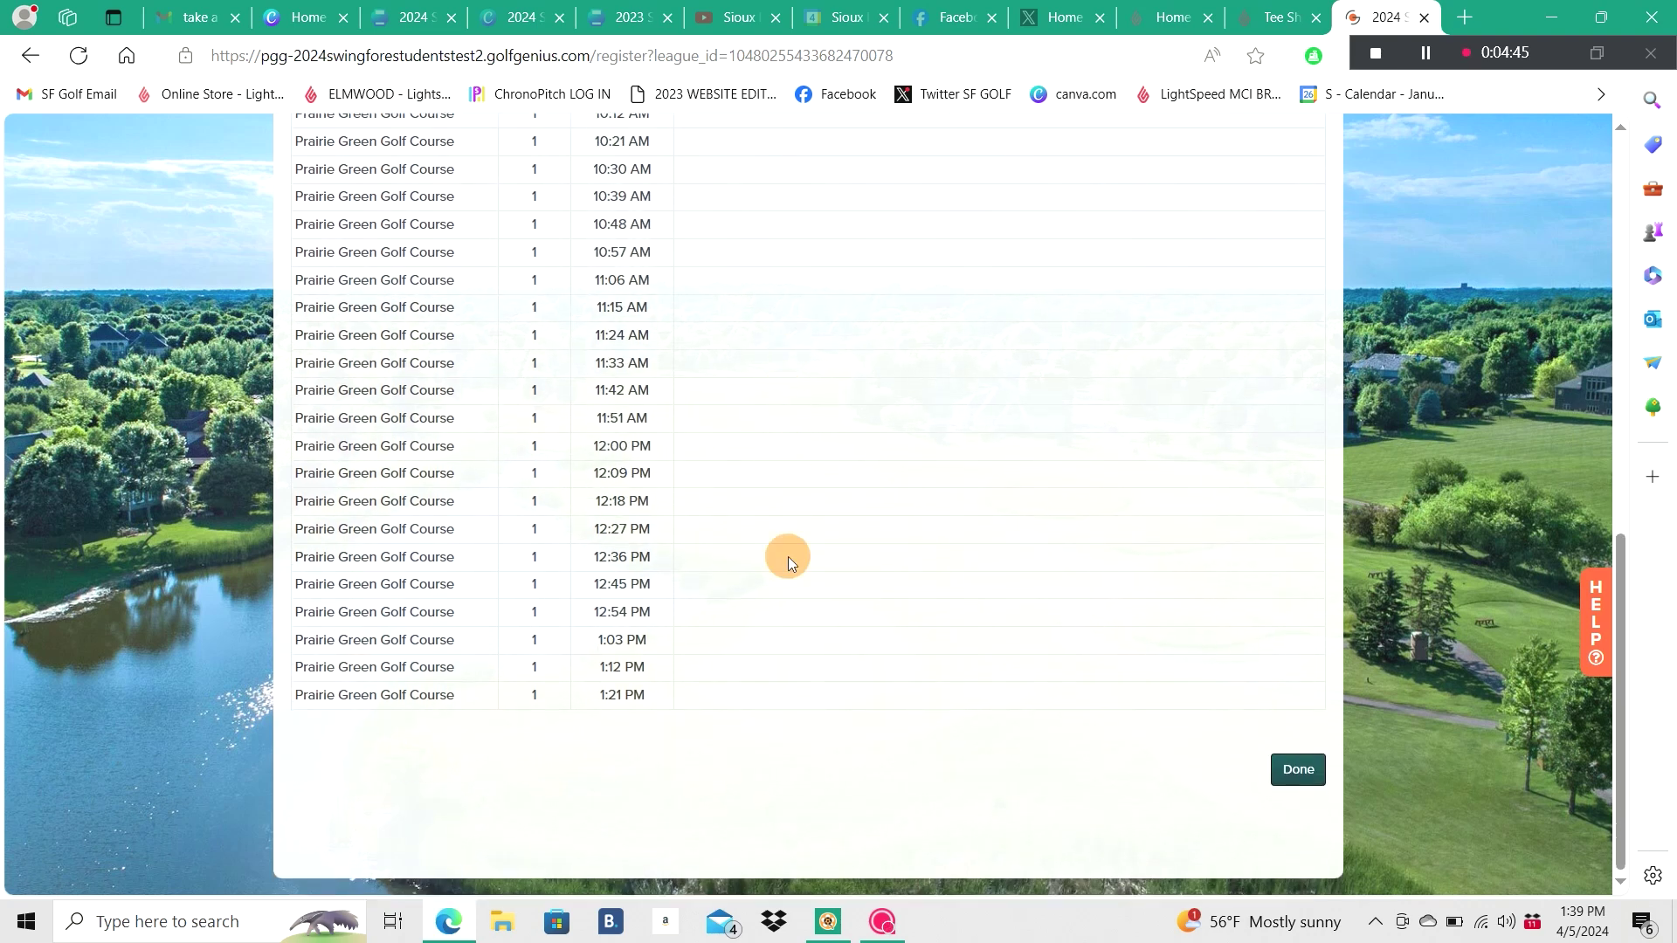
Finish tee-time registration and view the April 20th Prairie Green flyer on the event home page.
{"action": "left_click", "coordinate": [1294, 769]}
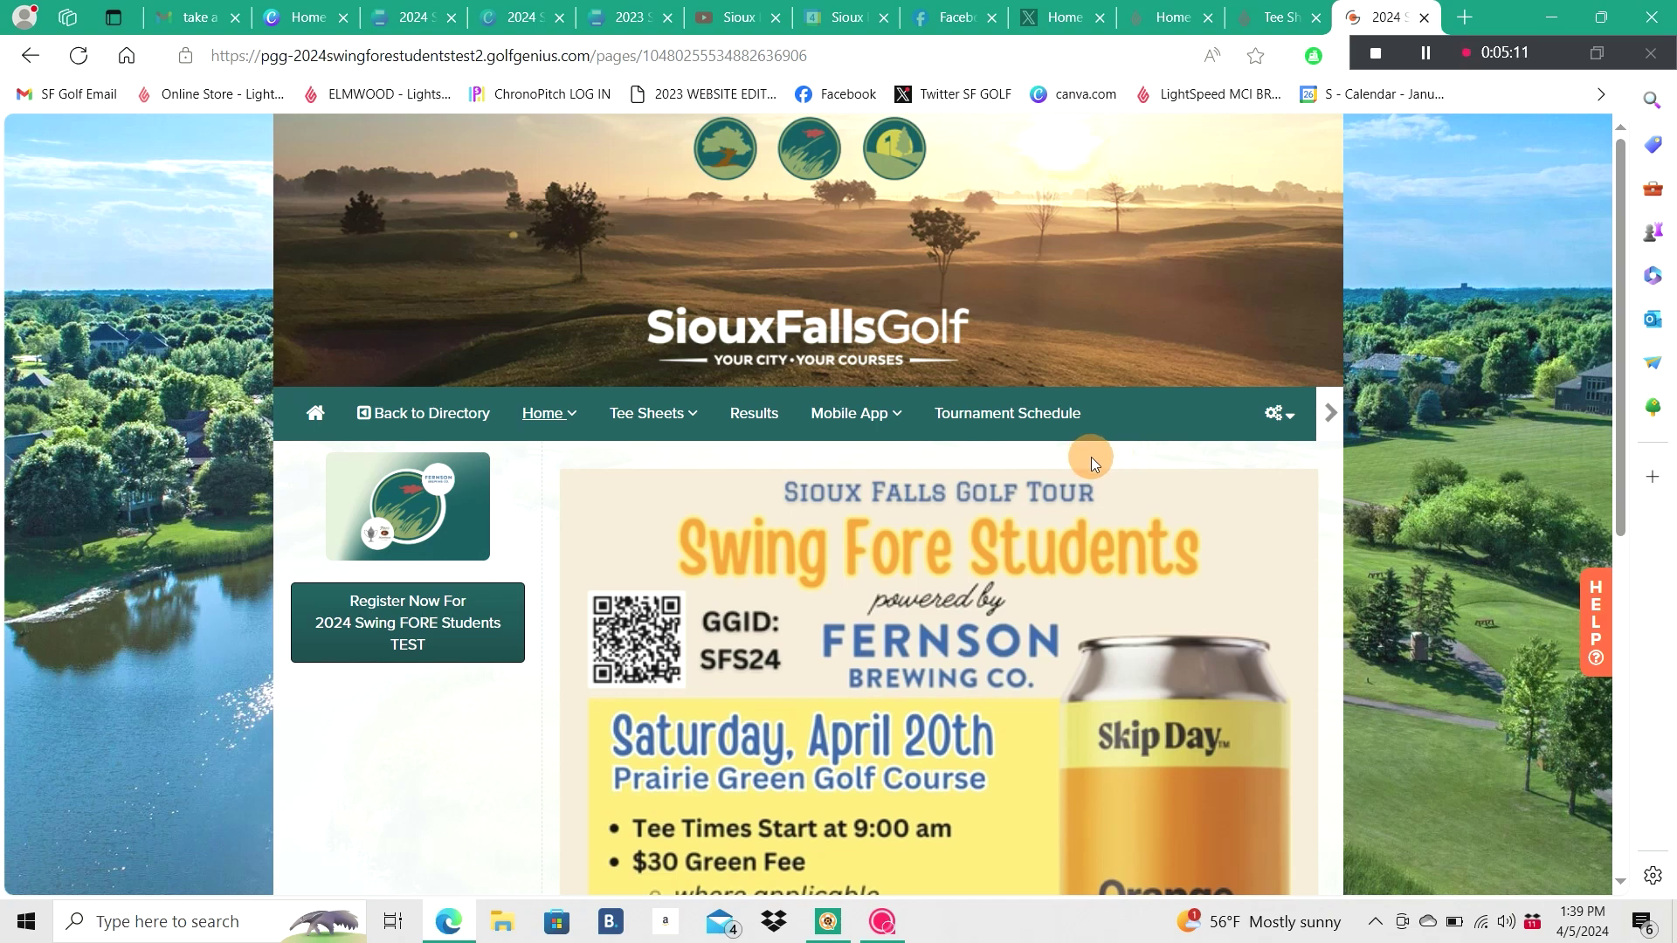
{"action": "scroll", "coordinate": [830, 568], "scroll_direction": "down", "scroll_amount": 1}
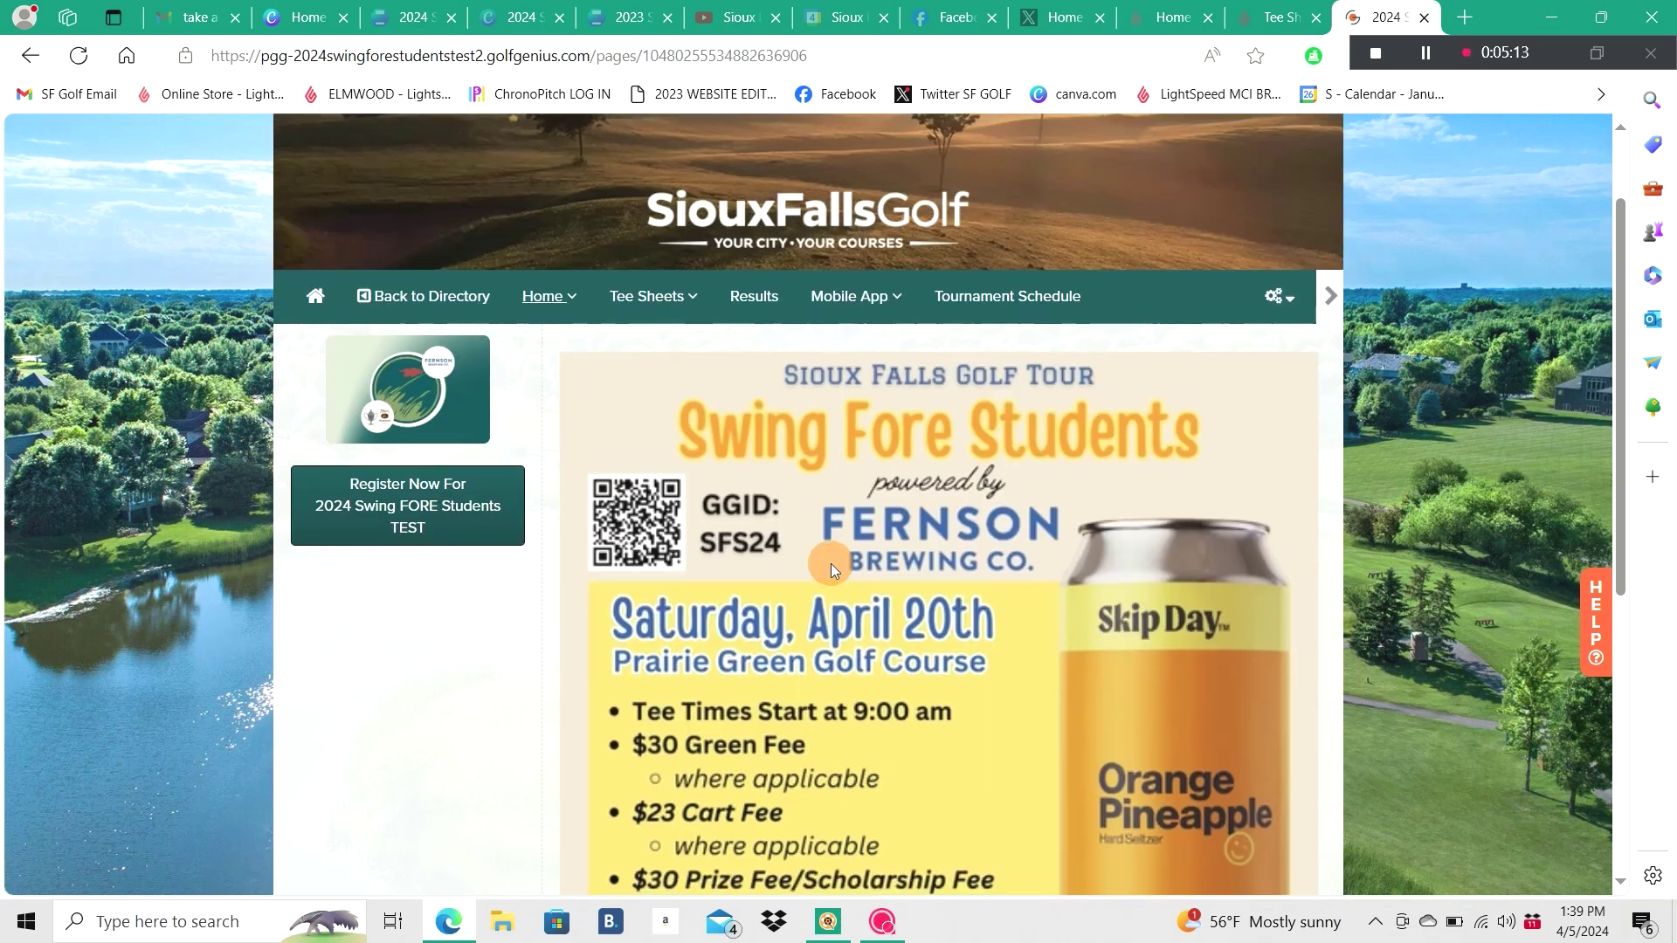